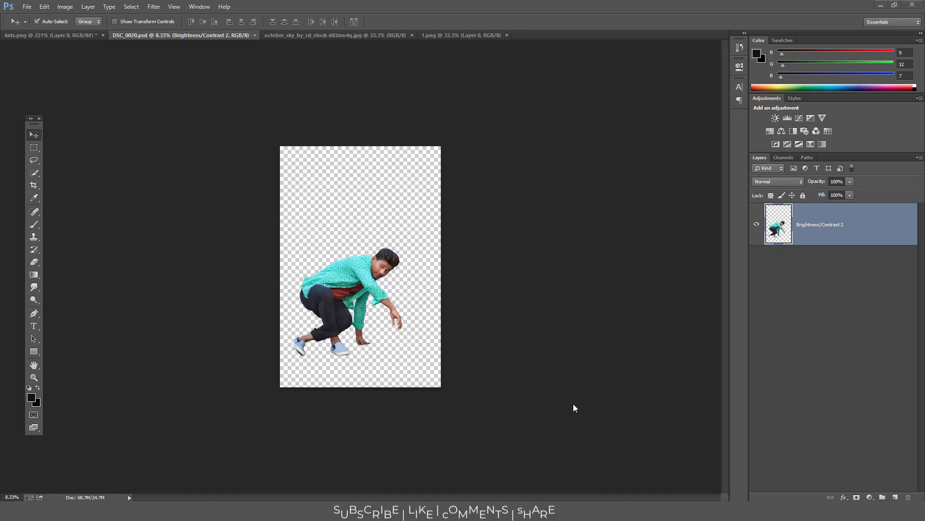
Step: Zoom in on the crouching man, then back out to the whole figure
{"action": "key", "text": "ctrl+plus"}
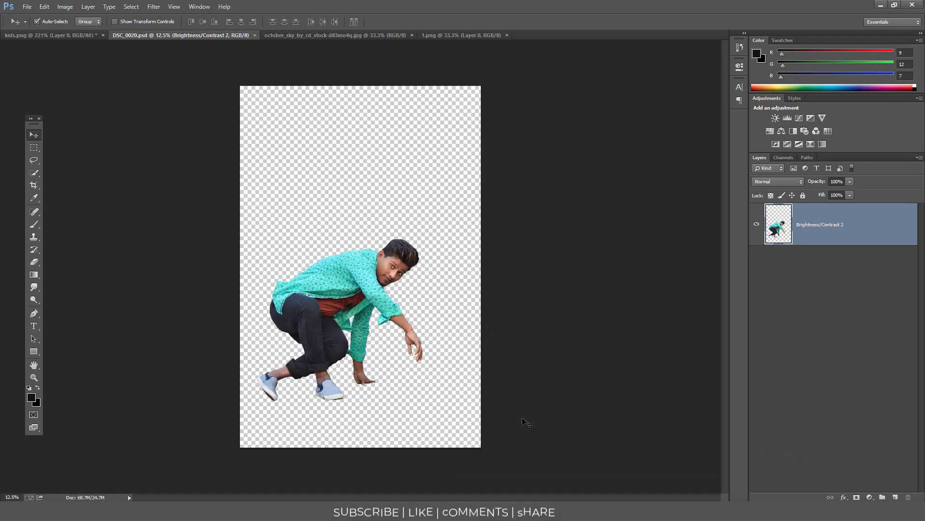
{"action": "key", "text": "ctrl+minus"}
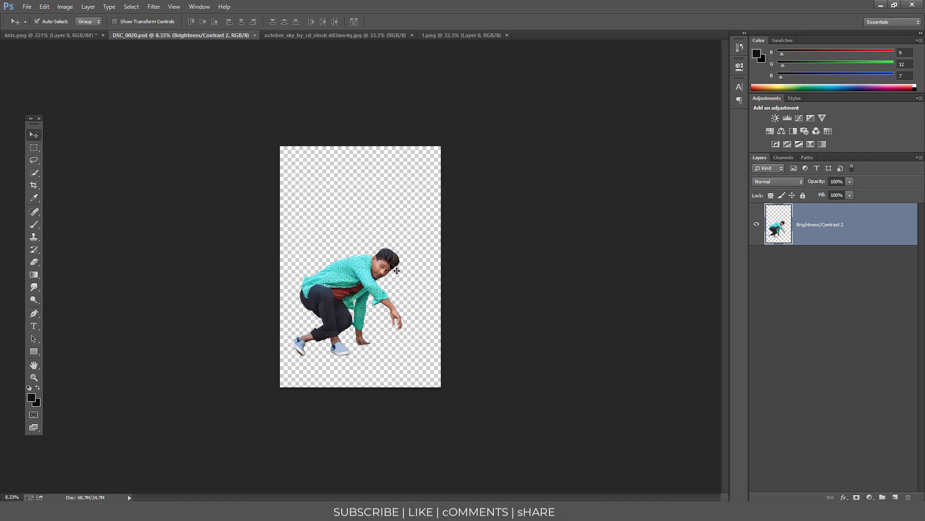
Step: In kids.png, undo back to the kids on the book, deselect, and zoom in on them
{"action": "left_click", "coordinate": [59, 36]}
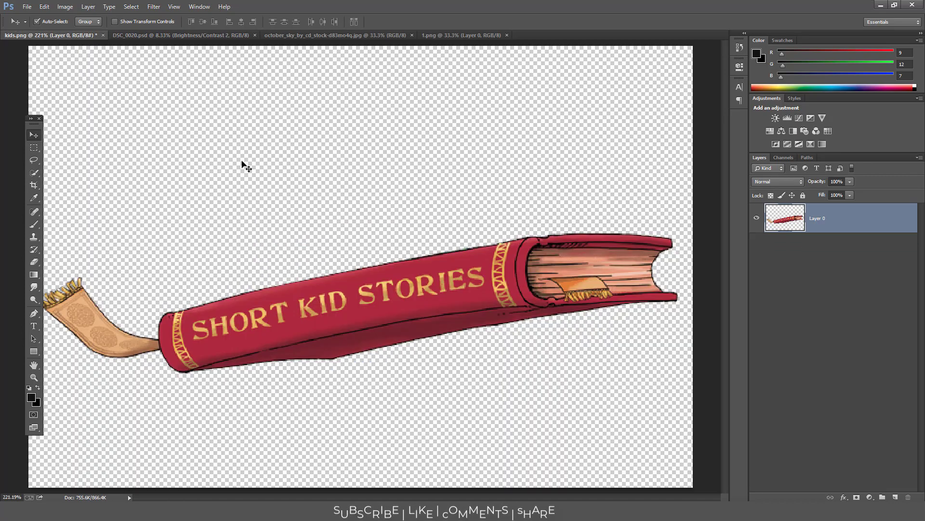
{"action": "key", "text": "ctrl+minus"}
{"action": "key", "text": "ctrl+minus"}
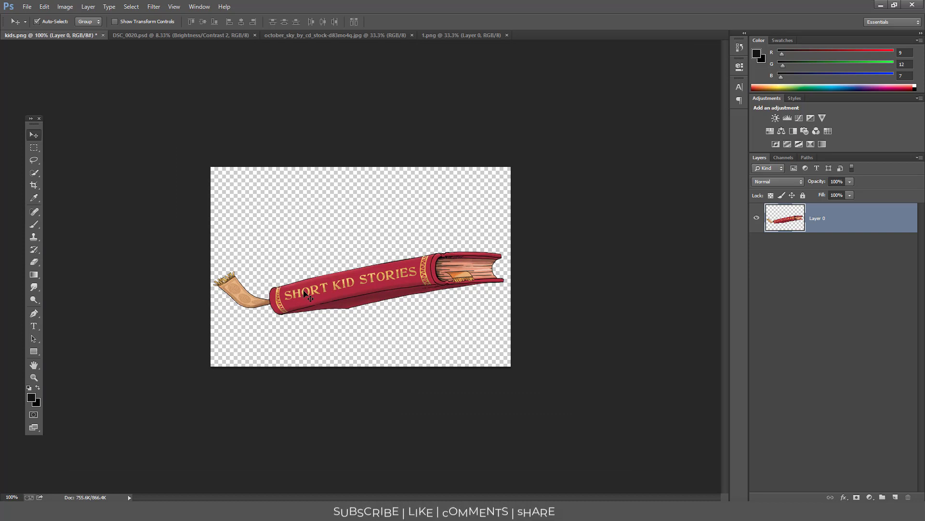
{"action": "key", "text": "ctrl+alt+z"}
{"action": "key", "text": "ctrl+alt+z"}
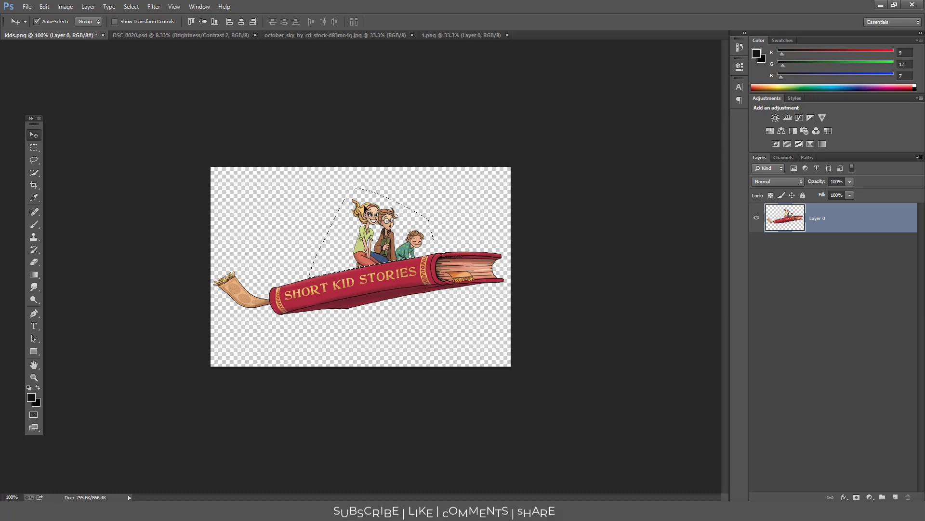
{"action": "key", "text": "ctrl+d"}
{"action": "key", "text": "ctrl+plus"}
{"action": "key", "text": "ctrl+plus"}
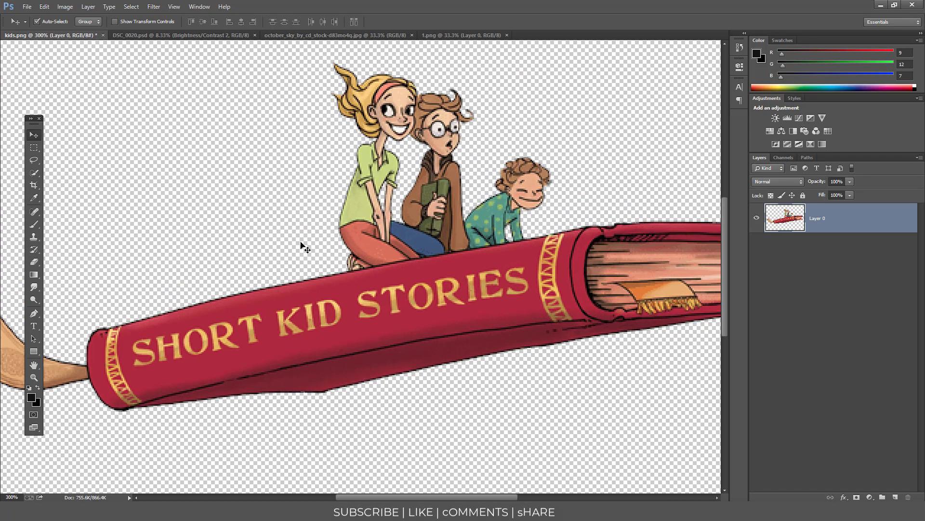
{"action": "left_click_drag", "start_coordinate": [402, 316], "coordinate": [349, 224]}
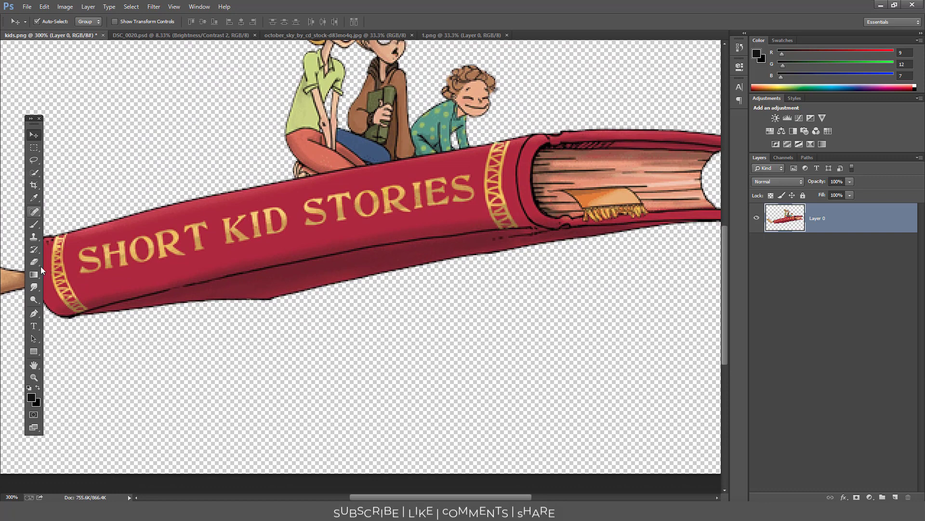
Step: Trace a closed Pen path along the book's top edge and curving over the three kids
{"action": "left_click_drag", "start_coordinate": [34, 313], "coordinate": [108, 317]}
{"action": "key", "text": "ctrl+plus"}
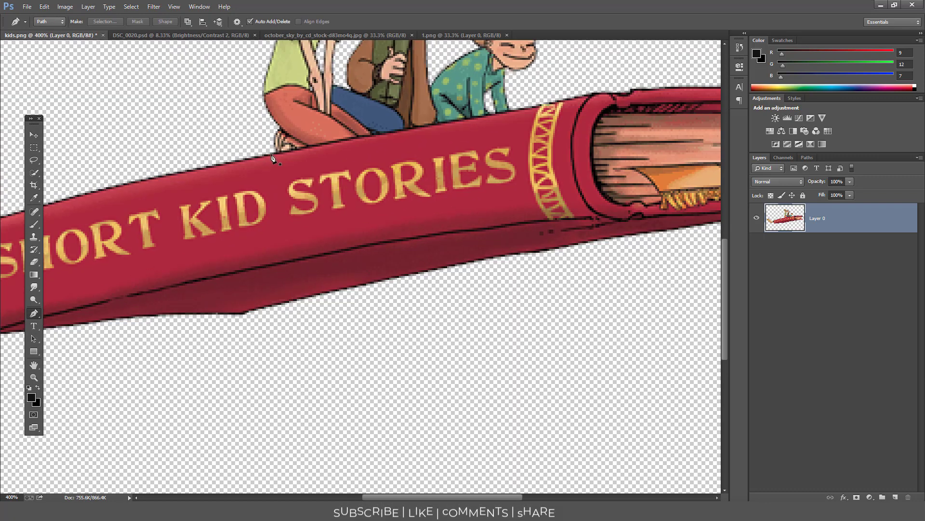
{"action": "left_click", "coordinate": [271, 154]}
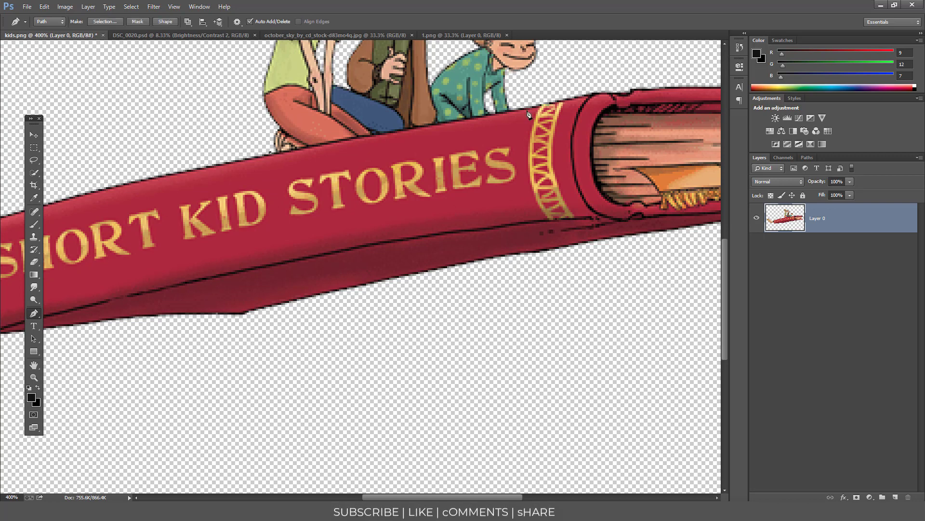
{"action": "left_click", "coordinate": [545, 104]}
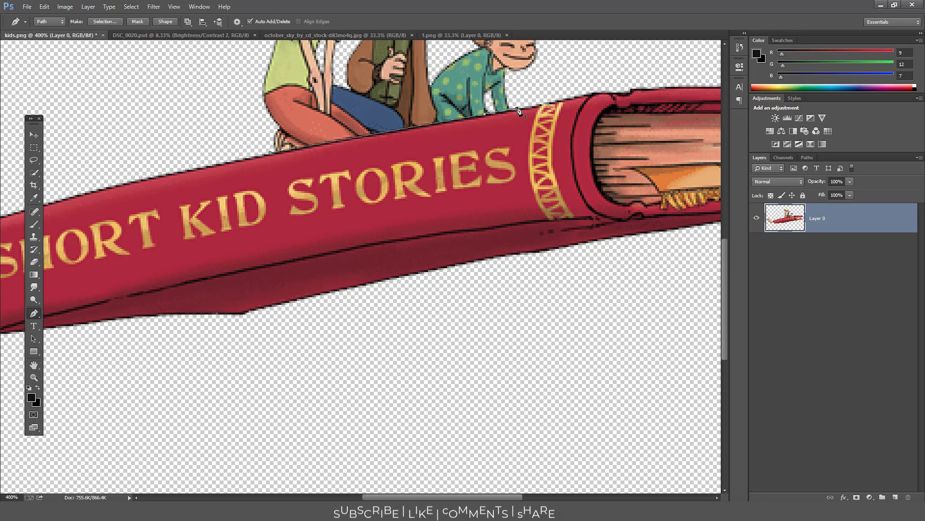
{"action": "left_click_drag", "start_coordinate": [551, 75], "coordinate": [511, 197]}
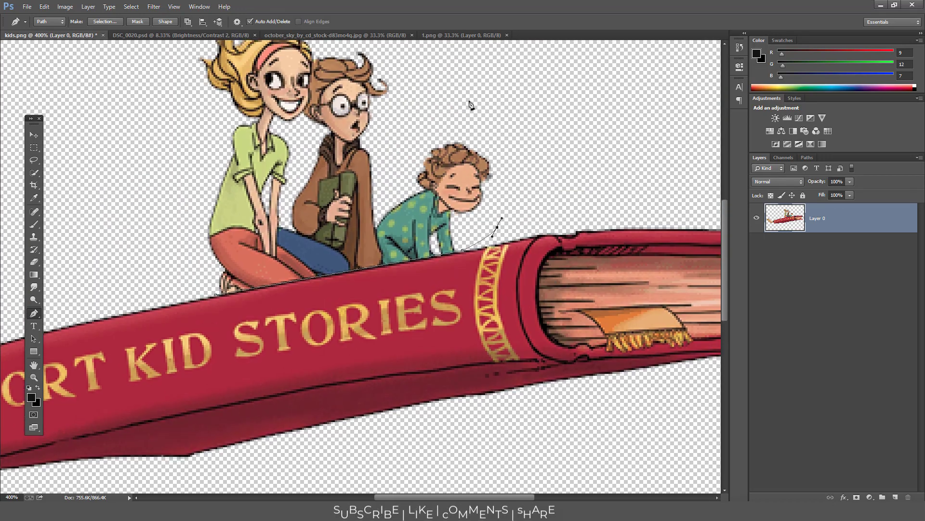
{"action": "left_click_drag", "start_coordinate": [444, 51], "coordinate": [446, 212]}
{"action": "left_click_drag", "start_coordinate": [408, 174], "coordinate": [508, 207]}
{"action": "left_click_drag", "start_coordinate": [144, 184], "coordinate": [136, 249]}
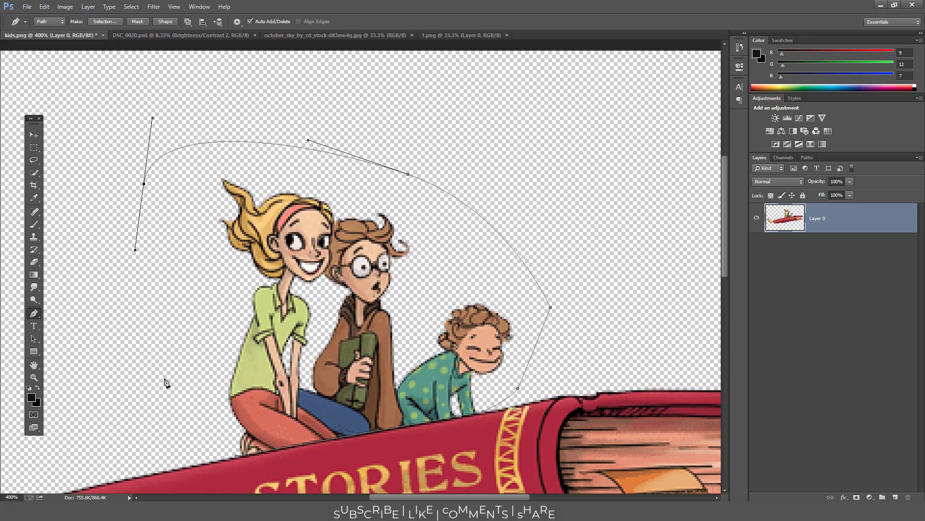
{"action": "left_click", "coordinate": [235, 457]}
Step: Turn the path into a selection, delete the kids inside it, and deselect
{"action": "right_click", "coordinate": [286, 266]}
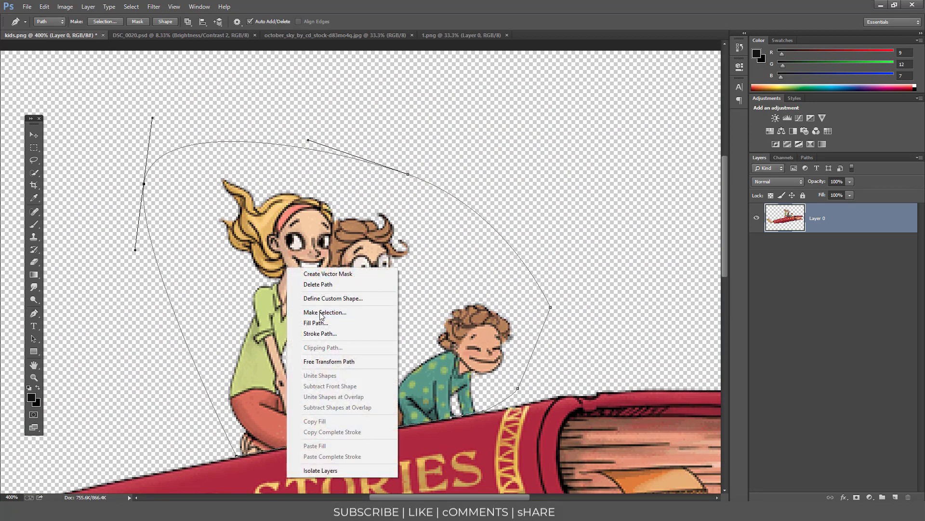
{"action": "left_click", "coordinate": [324, 312]}
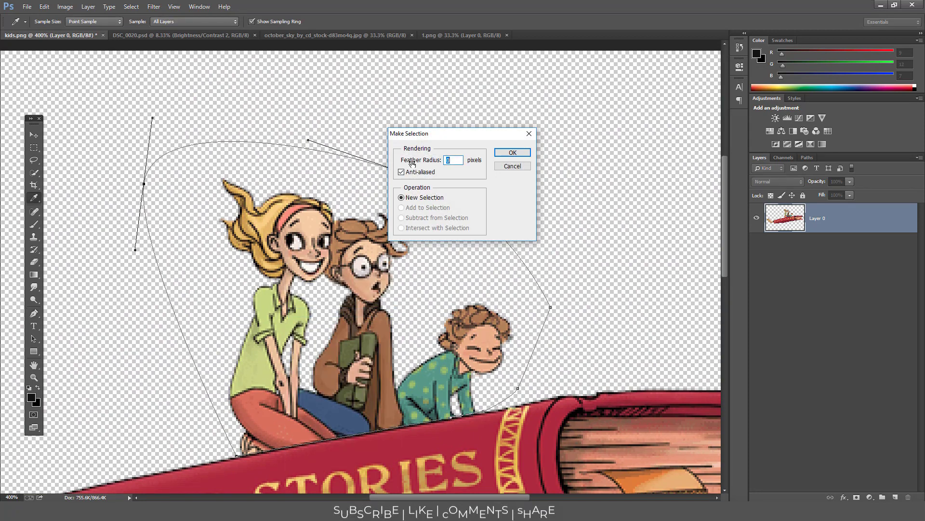
{"action": "left_click", "coordinate": [513, 152]}
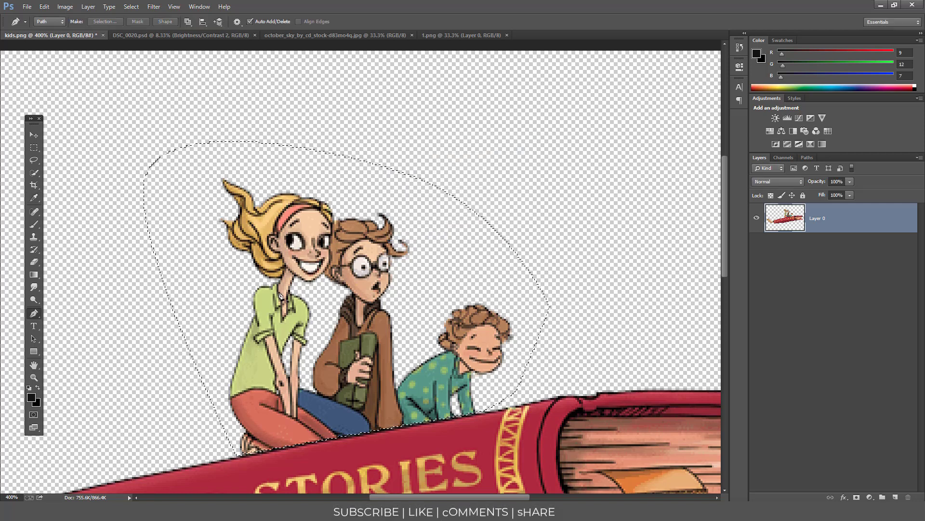
{"action": "key", "text": "Delete"}
{"action": "key", "text": "ctrl+minus"}
{"action": "key", "text": "ctrl+minus"}
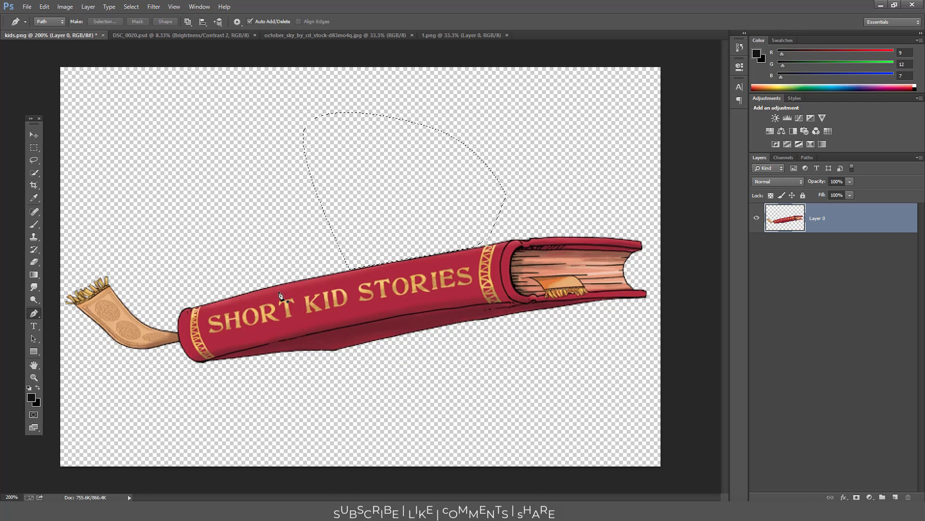
{"action": "key", "text": "ctrl+d"}
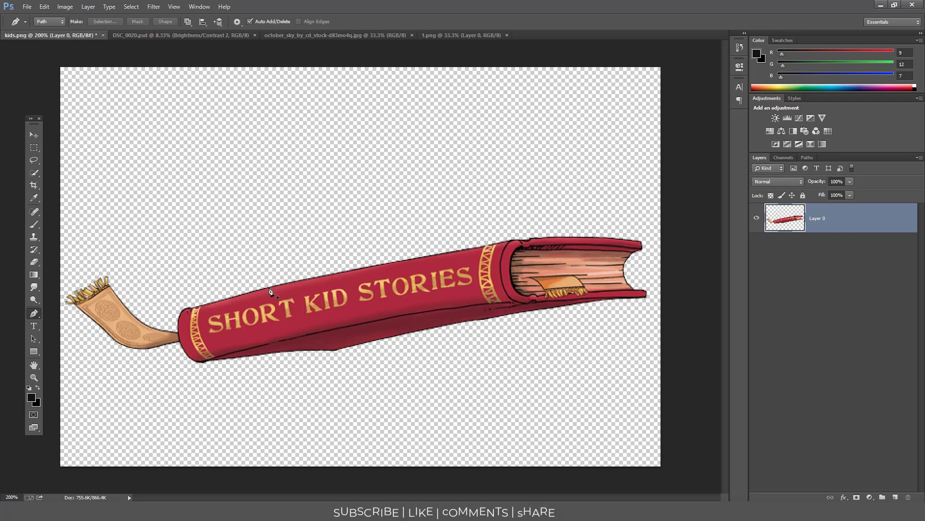
Step: In Image Size, set the book image to 300 pixels/inch and 1000 px width
{"action": "left_click", "coordinate": [65, 7]}
{"action": "left_click", "coordinate": [81, 76]}
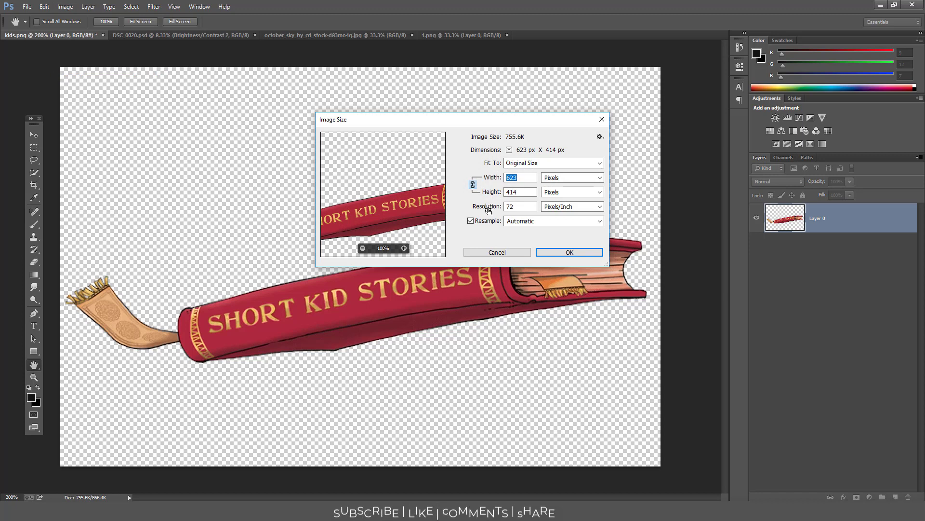
{"action": "left_click", "coordinate": [513, 207]}
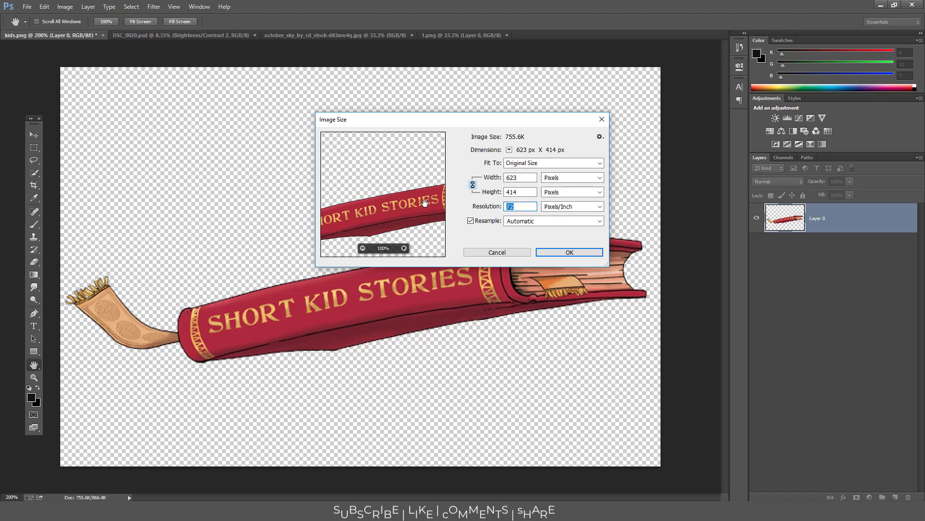
{"action": "type", "text": "300"}
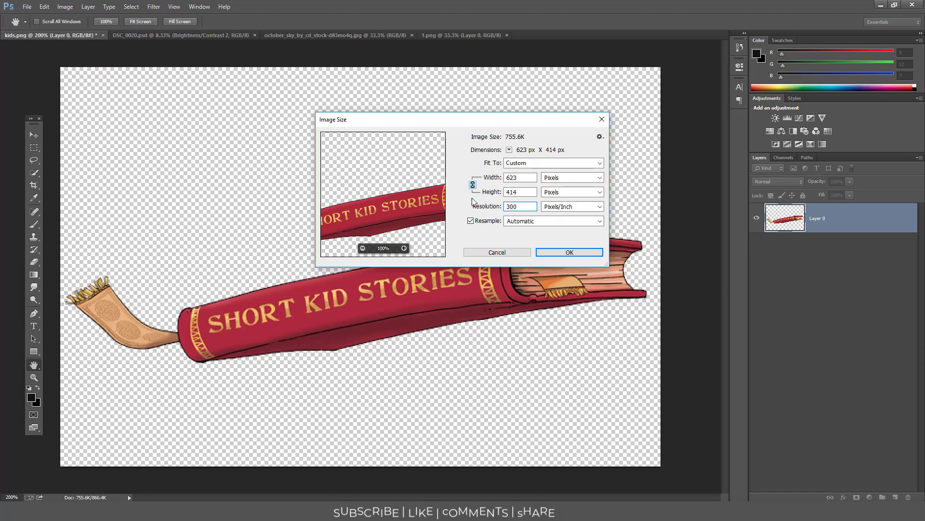
{"action": "double_click", "coordinate": [520, 177]}
{"action": "type", "text": "100"}
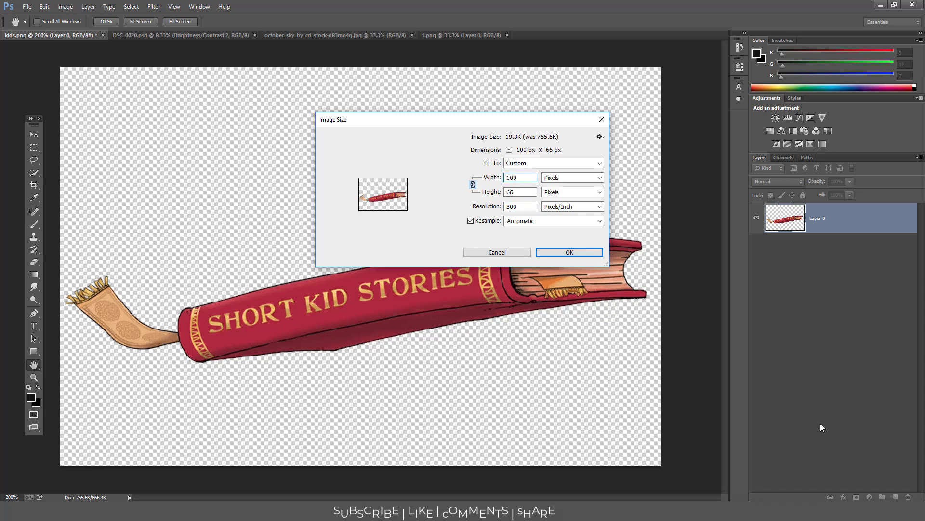
{"action": "type", "text": "0"}
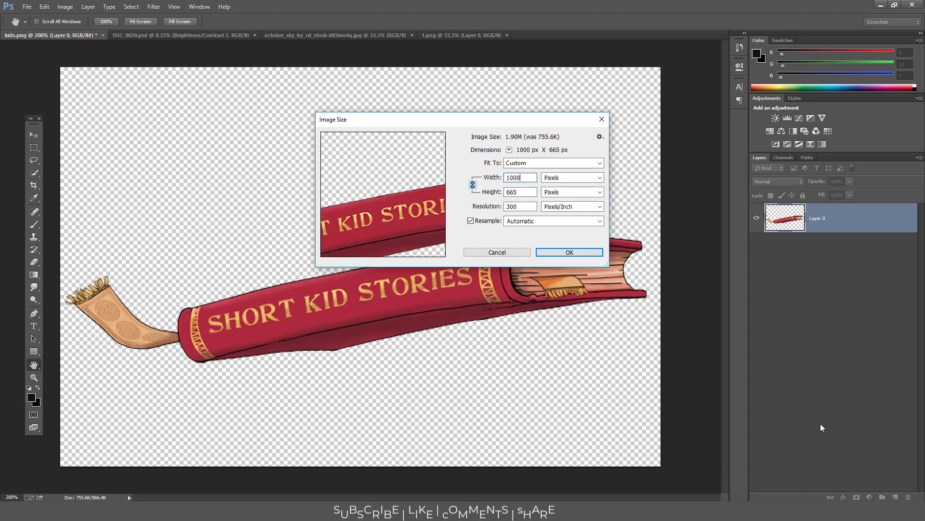
{"action": "left_click", "coordinate": [554, 253]}
{"action": "key", "text": "p"}
{"action": "key", "text": "ctrl+minus"}
{"action": "key", "text": "ctrl+minus"}
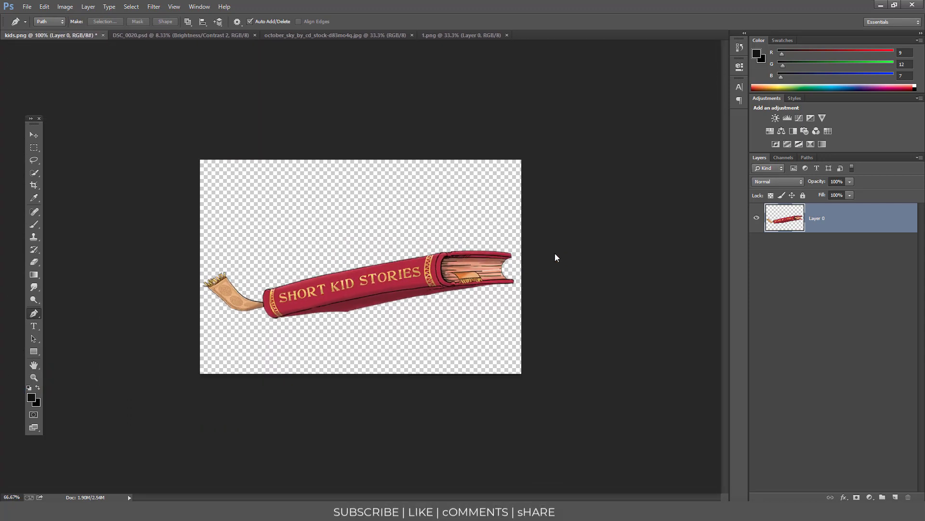
Step: Drag the crouching man layer from DSC_0020.psd into the october_sky image
{"action": "left_click", "coordinate": [132, 36]}
{"action": "left_click", "coordinate": [33, 135]}
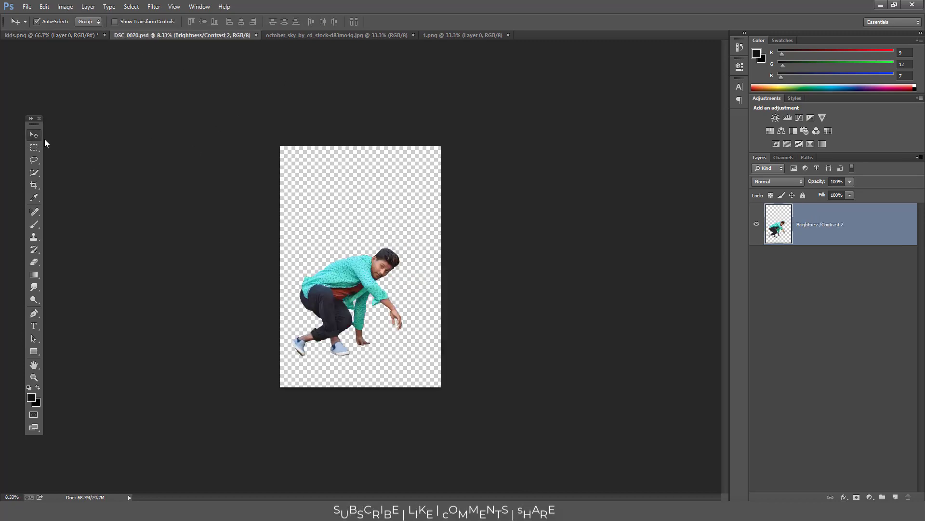
{"action": "left_click_drag", "start_coordinate": [341, 284], "coordinate": [333, 229]}
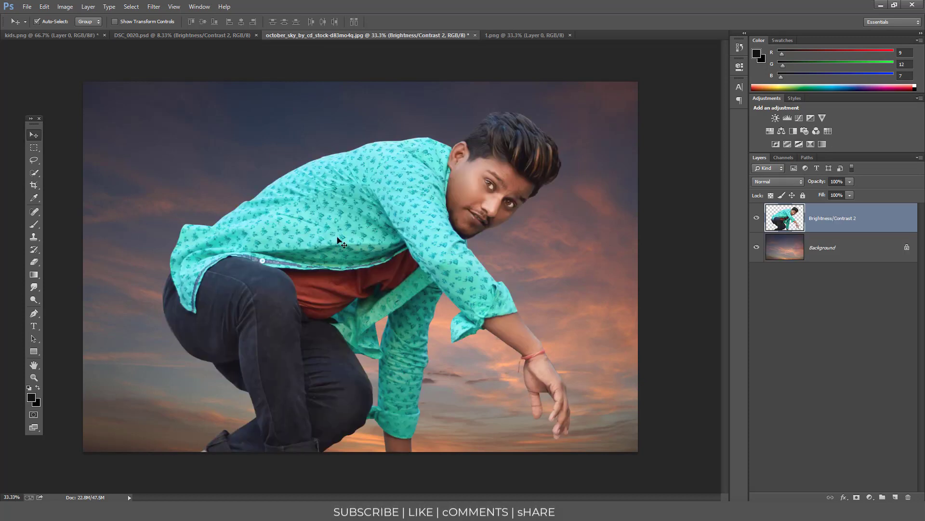
Step: Scale the man down to about 33.6% and place him above the clouds
{"action": "key", "text": "ctrl+t"}
{"action": "left_click_drag", "start_coordinate": [550, 139], "coordinate": [437, 241]}
{"action": "left_click_drag", "start_coordinate": [523, 356], "coordinate": [544, 348]}
{"action": "left_click_drag", "start_coordinate": [388, 348], "coordinate": [385, 277]}
{"action": "left_click_drag", "start_coordinate": [432, 169], "coordinate": [423, 182]}
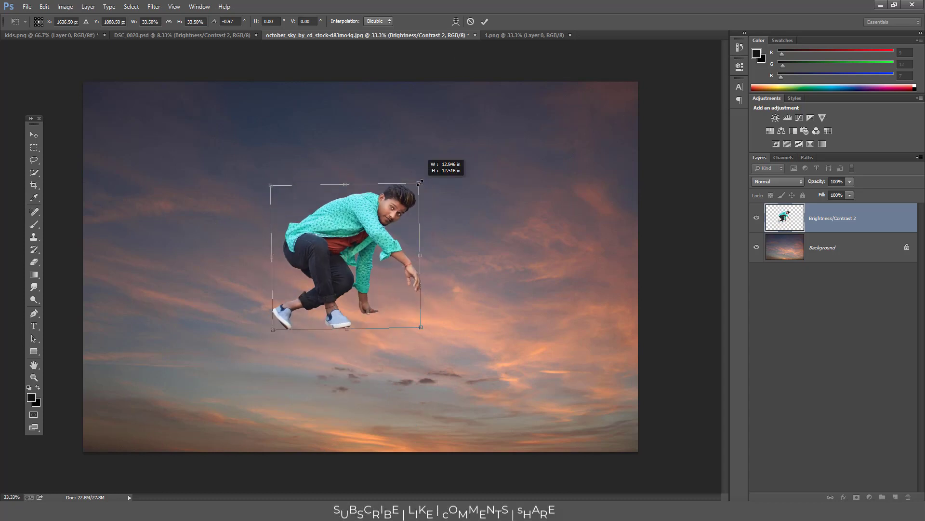
{"action": "left_click", "coordinate": [484, 21]}
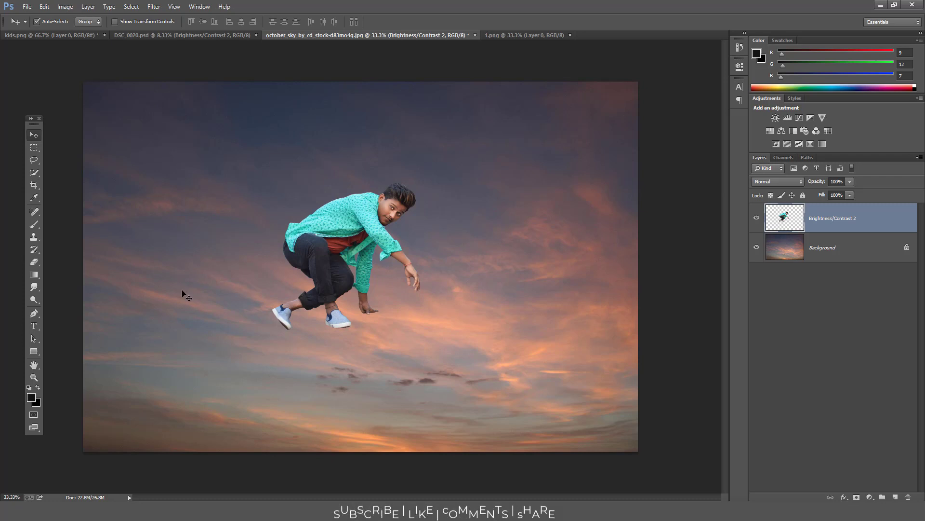
Step: Set the sky image's resolution to 300 pixels/inch in Image Size, keeping 3456 × 2304 px
{"action": "left_click", "coordinate": [65, 6]}
{"action": "left_click", "coordinate": [72, 75]}
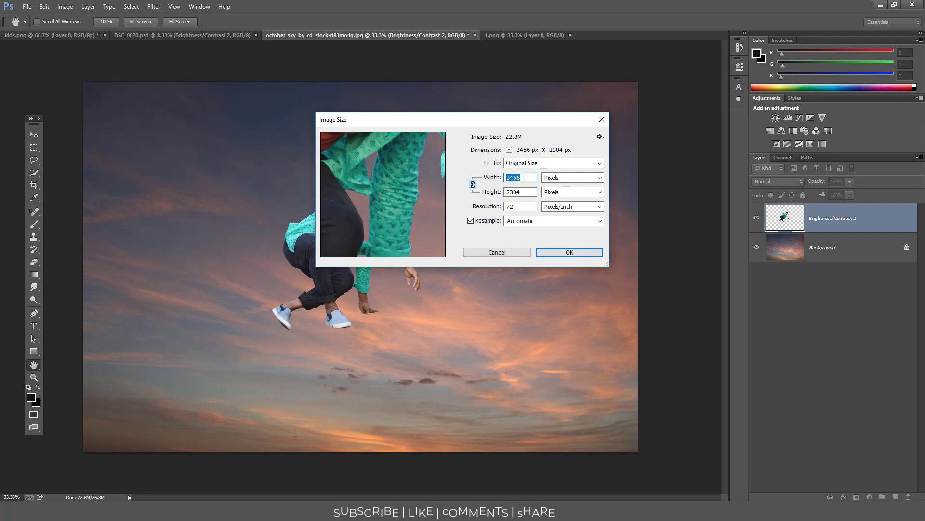
{"action": "key", "text": "Tab"}
{"action": "key", "text": "Tab"}
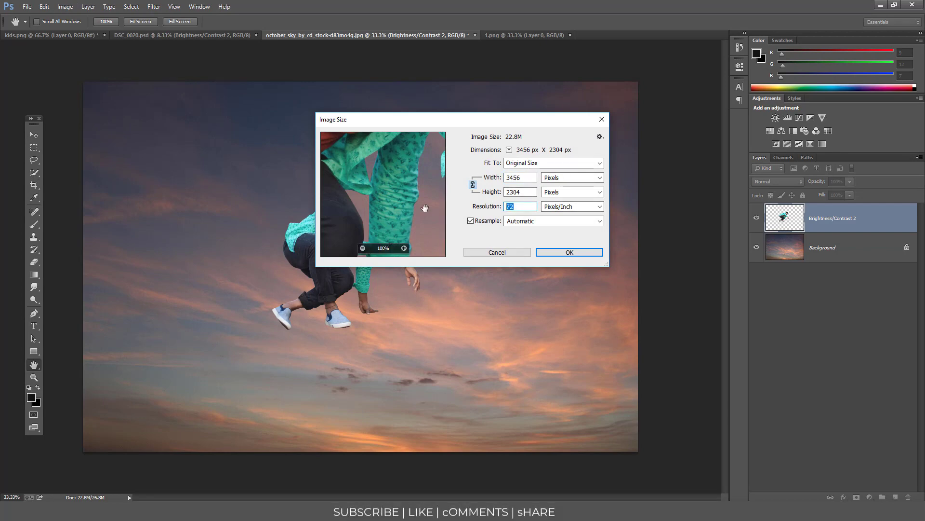
{"action": "type", "text": "300"}
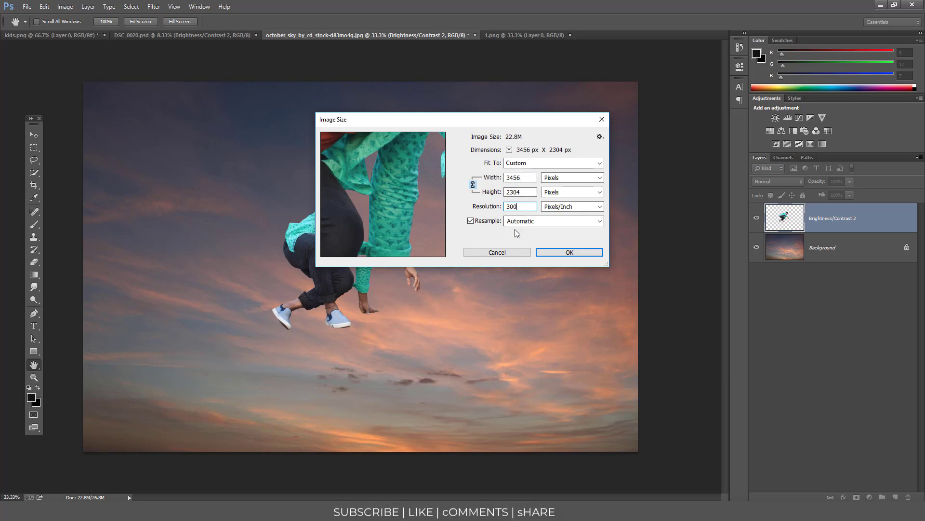
{"action": "left_click", "coordinate": [559, 253]}
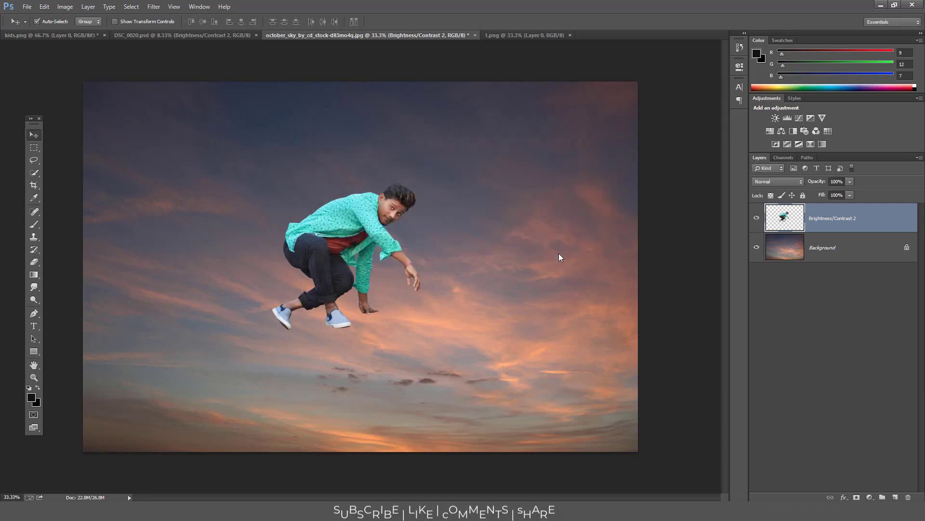
Step: Bring the red book layer from kids.png into the sky composite
{"action": "key", "text": "ctrl+plus"}
{"action": "key", "text": "ctrl+minus"}
{"action": "key", "text": "ctrl+minus"}
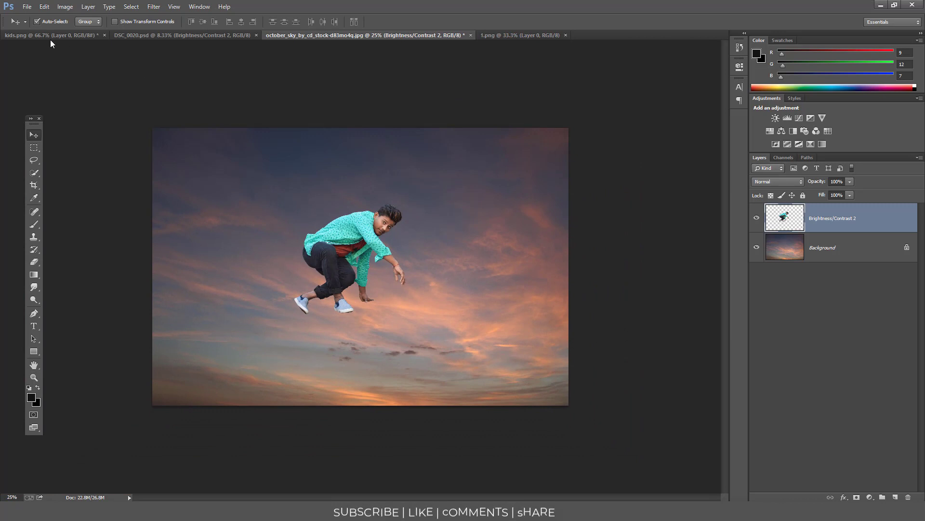
{"action": "left_click", "coordinate": [43, 37]}
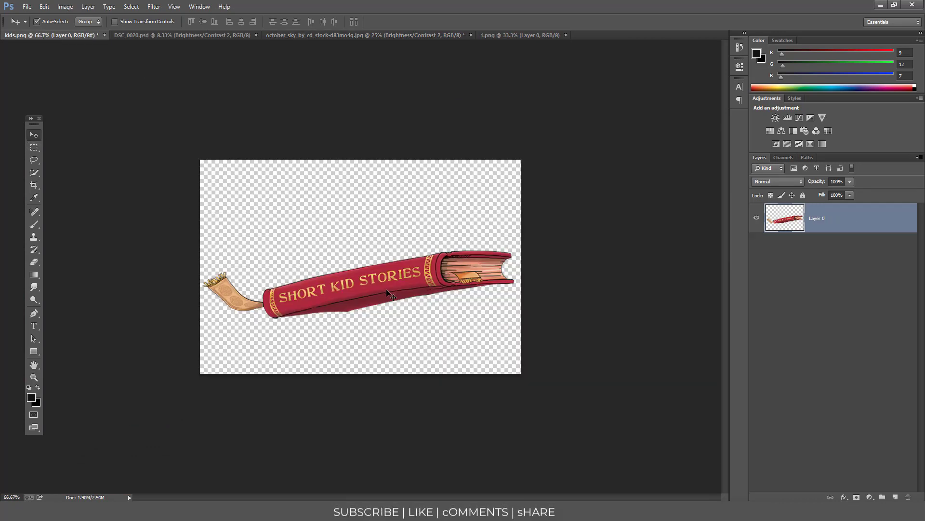
{"action": "left_click_drag", "start_coordinate": [386, 289], "coordinate": [343, 331]}
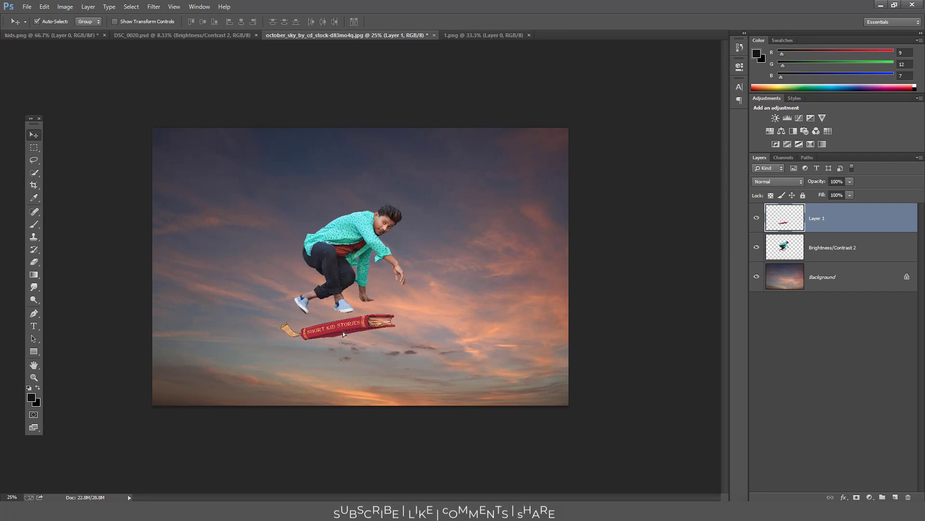
Step: Enlarge the book to about 247% width and position it beneath the man's feet
{"action": "key", "text": "ctrl+t"}
{"action": "left_click_drag", "start_coordinate": [394, 343], "coordinate": [501, 376]}
{"action": "left_click_drag", "start_coordinate": [371, 347], "coordinate": [370, 340]}
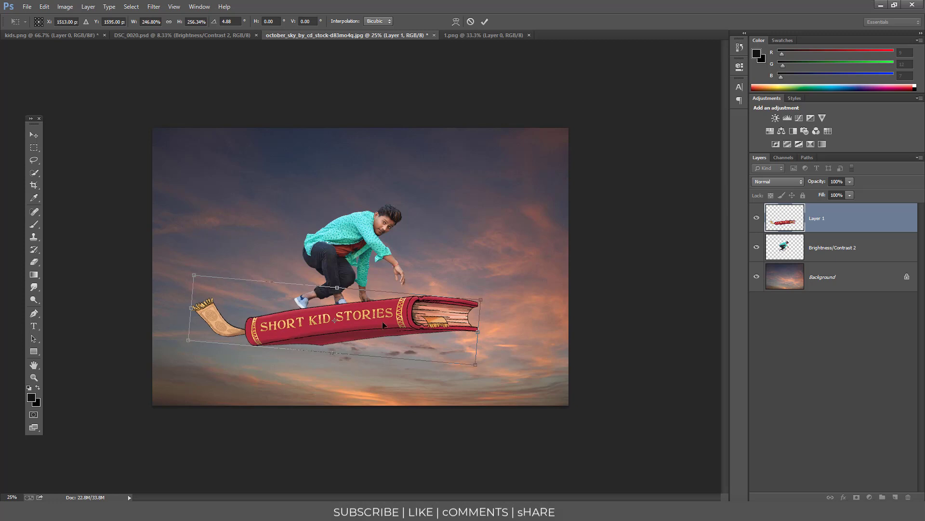
{"action": "left_click", "coordinate": [484, 21]}
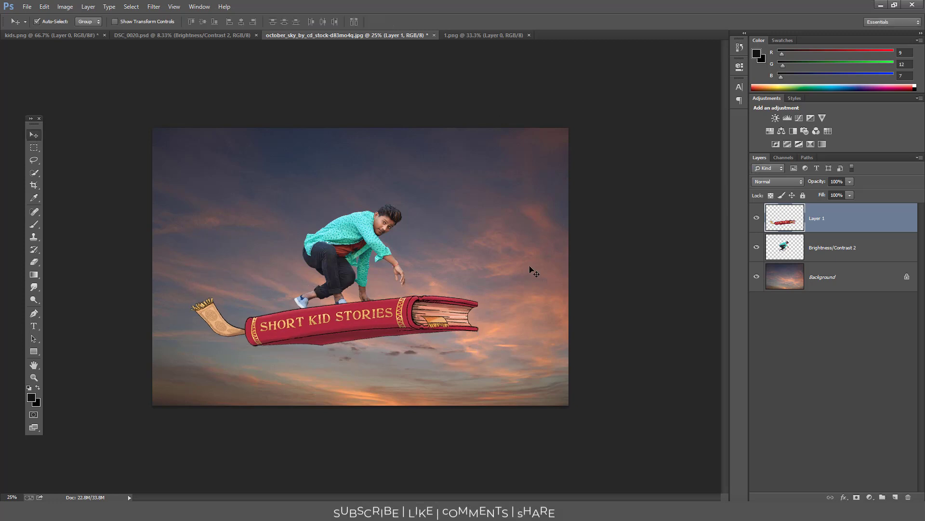
Step: Select the man and book layers together, shift them right, and scale them to about 95.6%
{"action": "left_click", "coordinate": [820, 248], "text": "shift"}
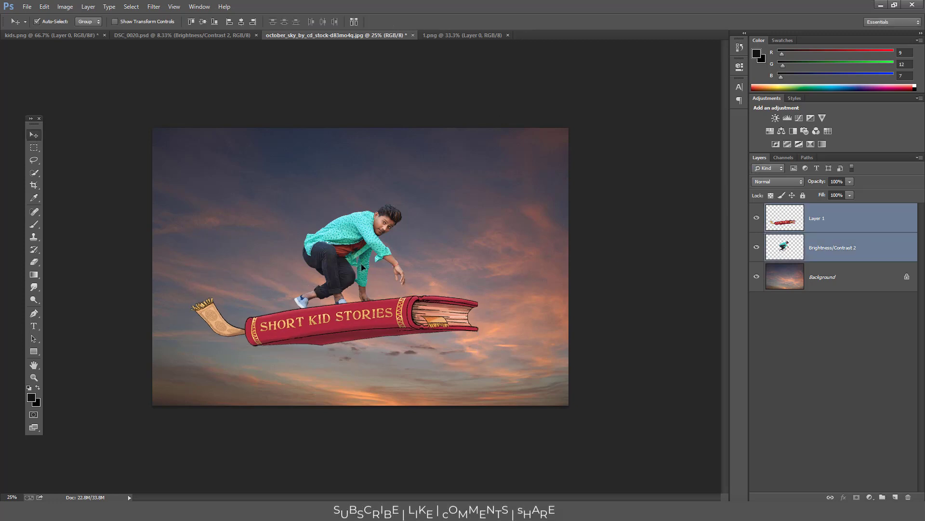
{"action": "left_click_drag", "start_coordinate": [362, 266], "coordinate": [372, 265]}
{"action": "key", "text": "ctrl+t"}
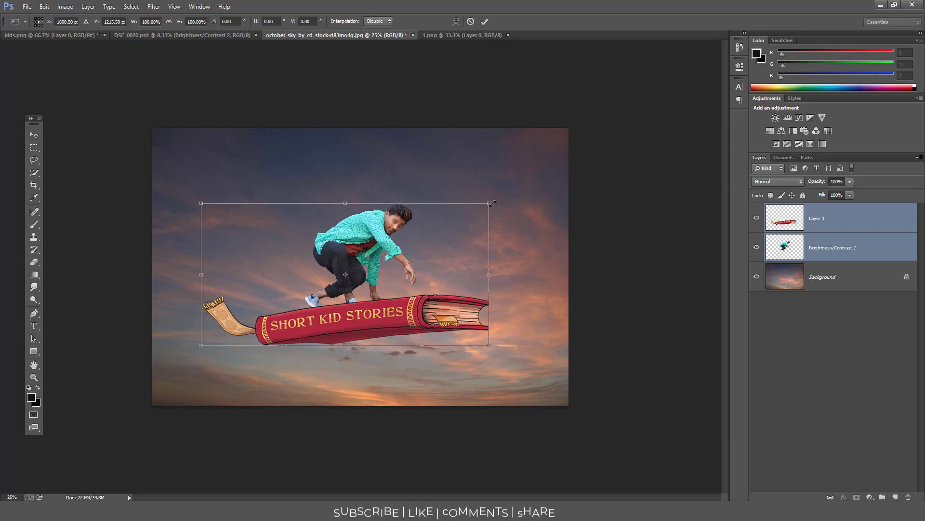
{"action": "left_click_drag", "start_coordinate": [491, 202], "coordinate": [483, 206]}
{"action": "left_click_drag", "start_coordinate": [428, 256], "coordinate": [418, 254]}
{"action": "left_click", "coordinate": [485, 22]}
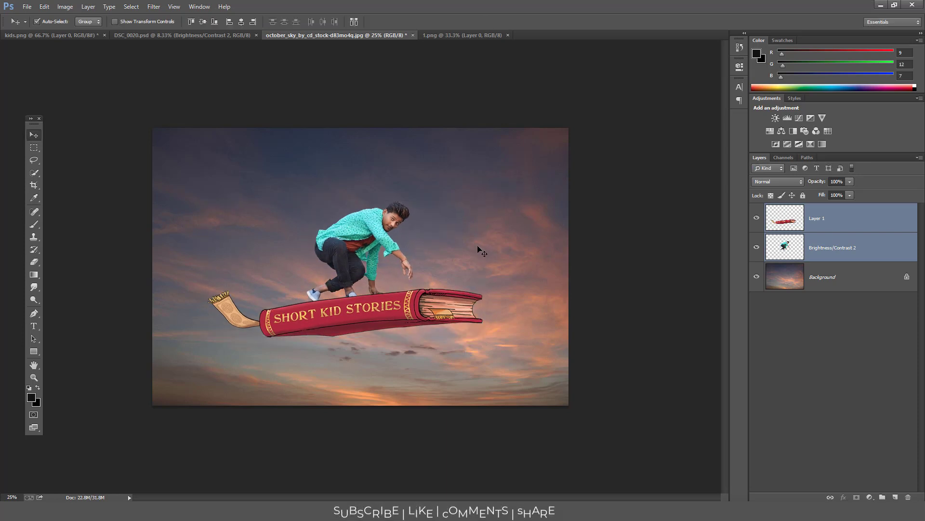
Step: Zoom in to inspect the figure, then select only the man's layer
{"action": "key", "text": "ctrl+plus"}
{"action": "key", "text": "ctrl+plus"}
{"action": "key", "text": "ctrl+plus"}
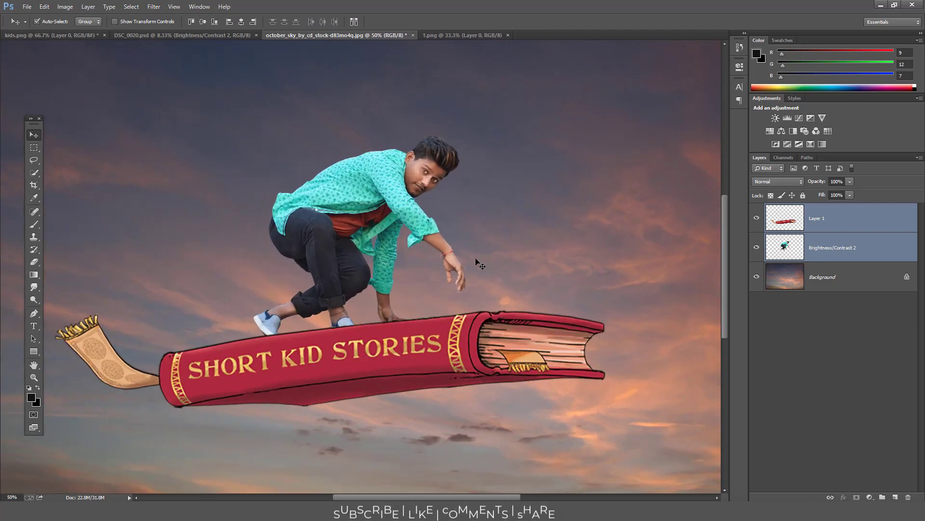
{"action": "key", "text": "ctrl+minus"}
{"action": "key", "text": "ctrl+minus"}
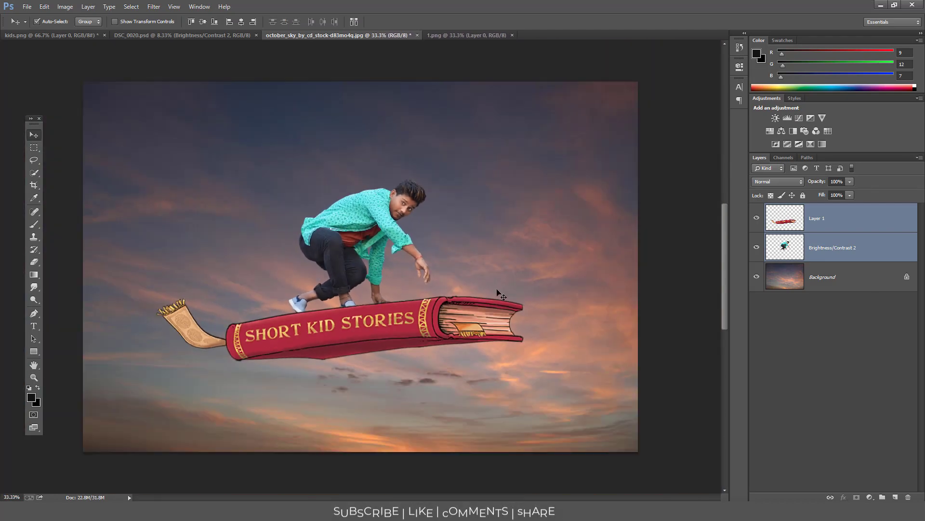
{"action": "left_click", "coordinate": [785, 248]}
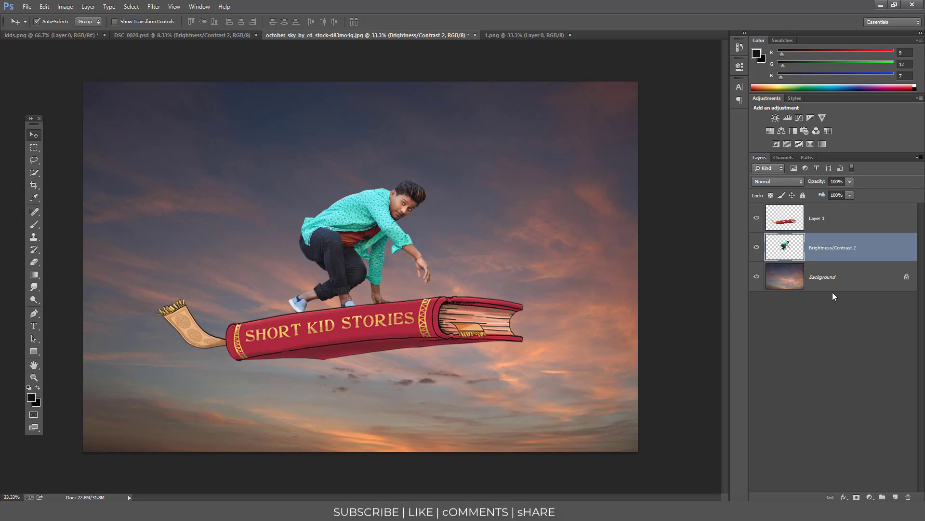
Step: Add an Inner Shadow to the man's layer in Overlay mode, colour d87c68, size 84
{"action": "right_click", "coordinate": [823, 247]}
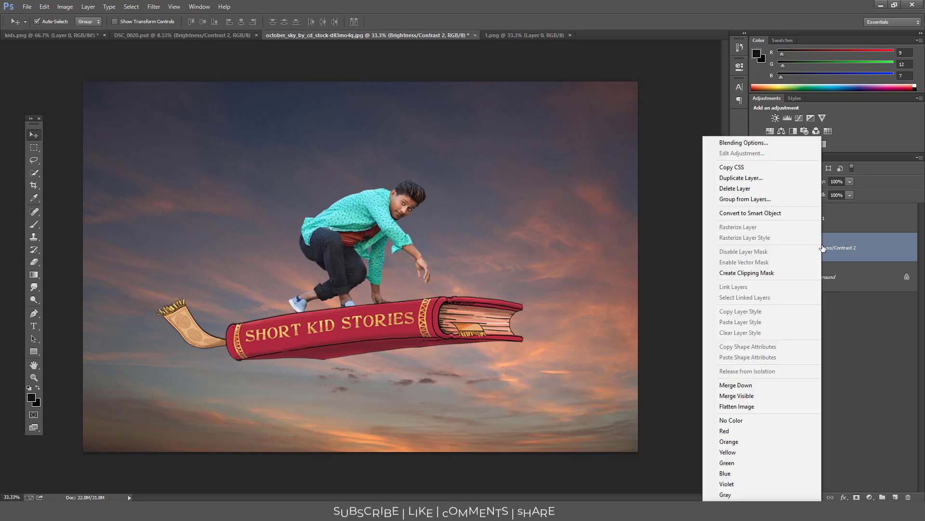
{"action": "left_click", "coordinate": [743, 143]}
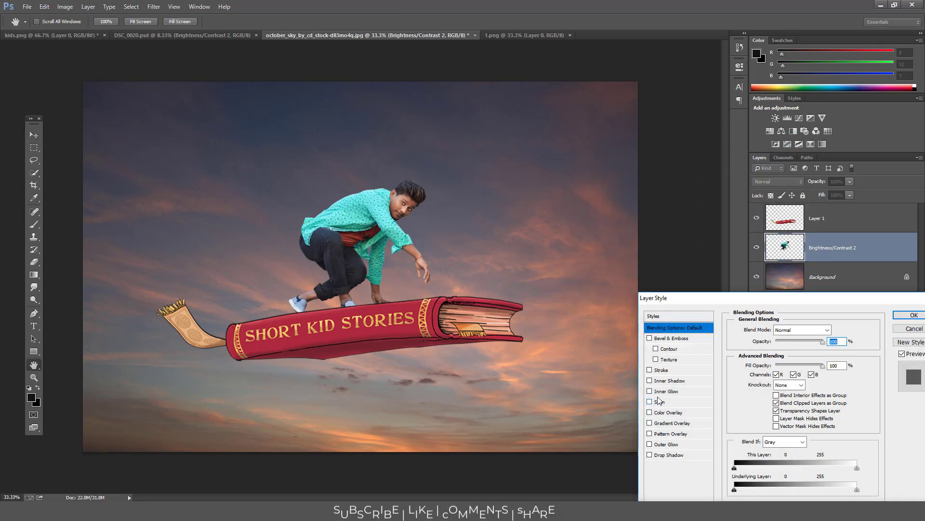
{"action": "left_click", "coordinate": [666, 381]}
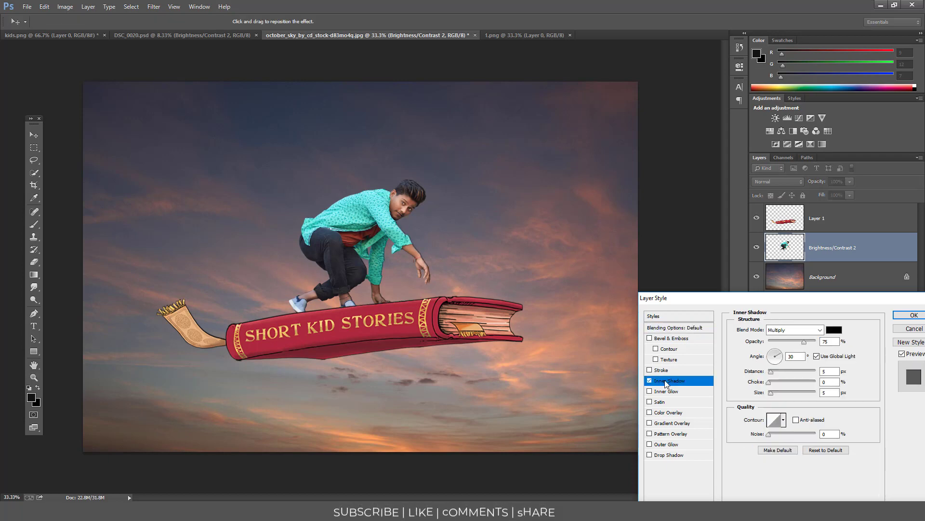
{"action": "left_click", "coordinate": [810, 331]}
{"action": "left_click", "coordinate": [776, 197]}
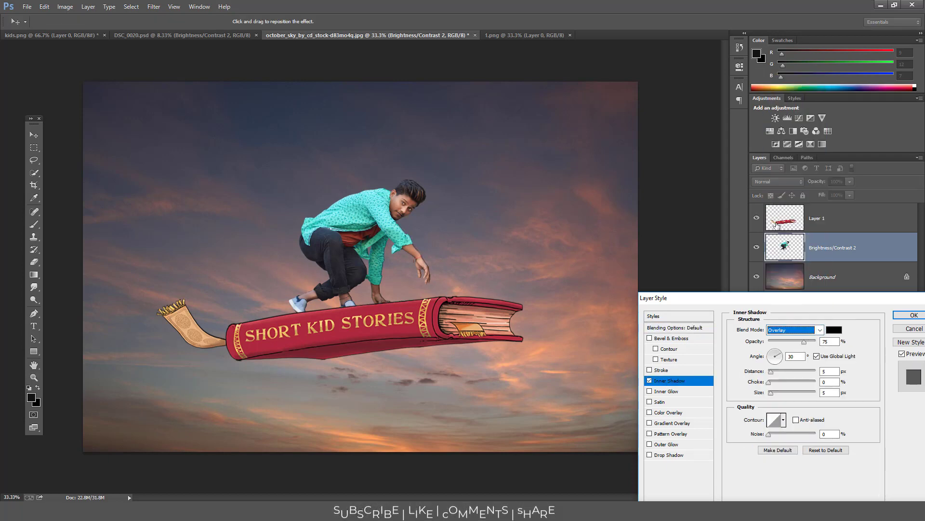
{"action": "left_click", "coordinate": [835, 330]}
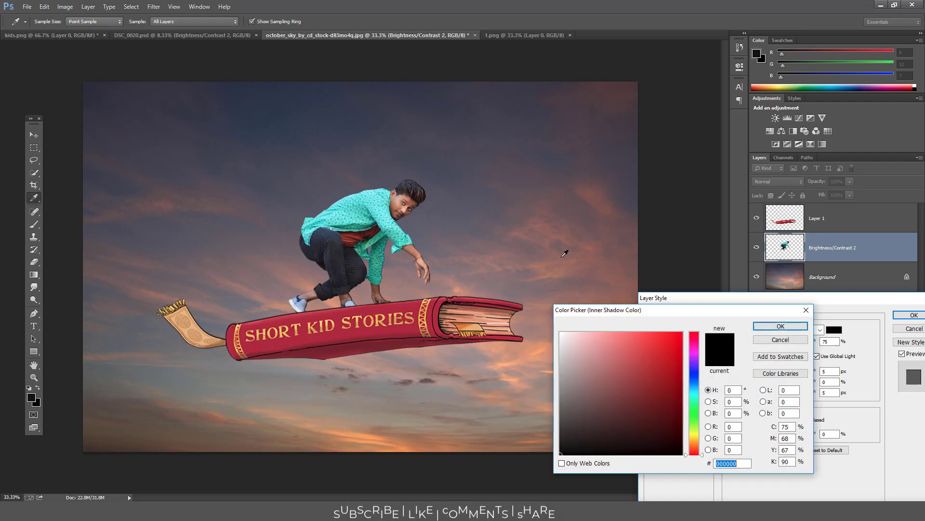
{"action": "left_click", "coordinate": [556, 262]}
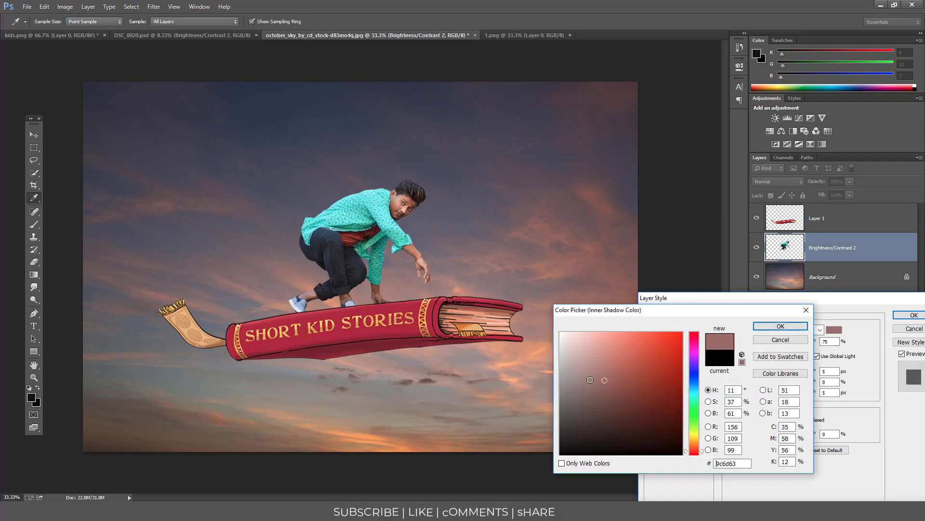
{"action": "left_click", "coordinate": [623, 350]}
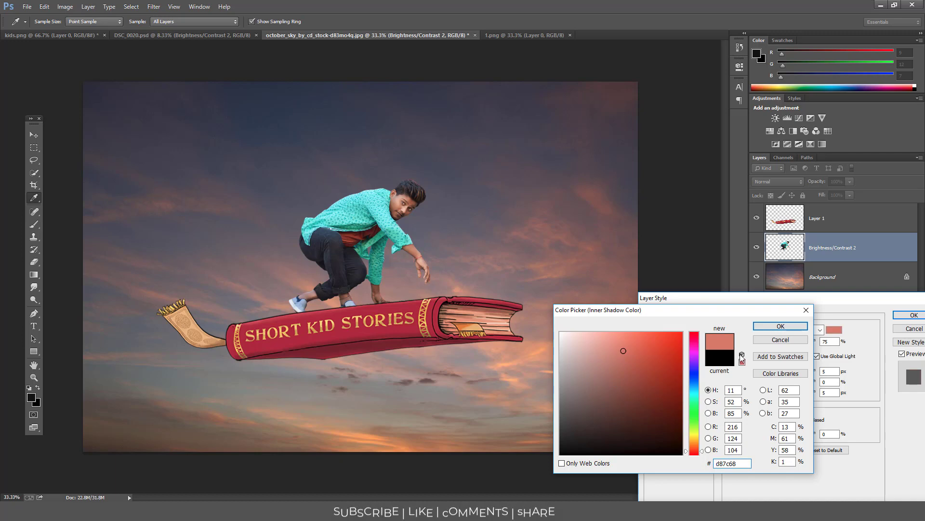
{"action": "left_click", "coordinate": [781, 326]}
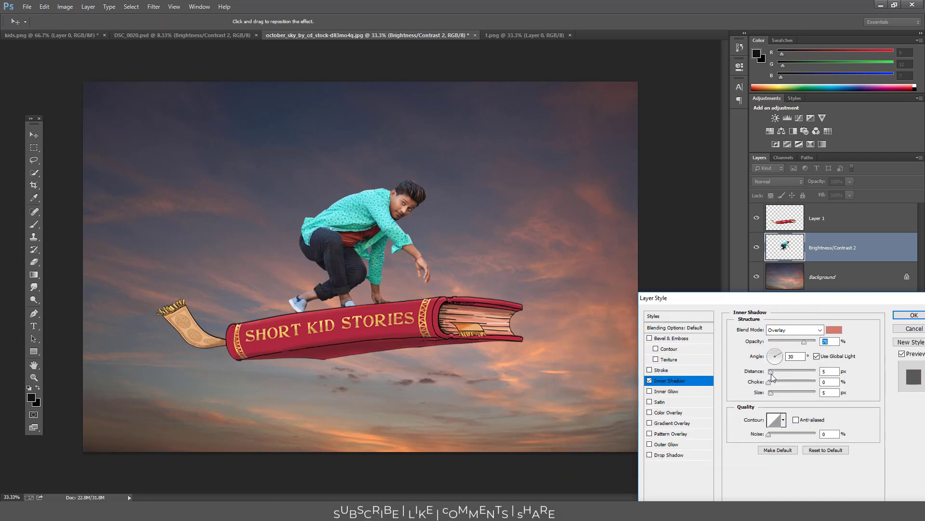
{"action": "left_click_drag", "start_coordinate": [771, 392], "coordinate": [792, 387]}
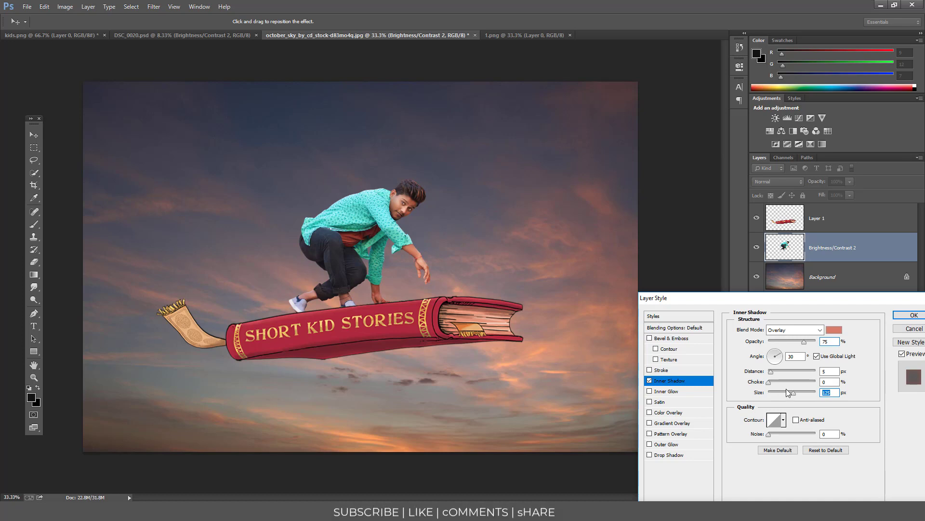
Step: Compare the shadow on and off, then set opacity 100, Screen mode, size 16 and apply
{"action": "left_click", "coordinate": [650, 380]}
{"action": "left_click", "coordinate": [650, 381]}
{"action": "left_click", "coordinate": [651, 381]}
{"action": "left_click", "coordinate": [650, 381]}
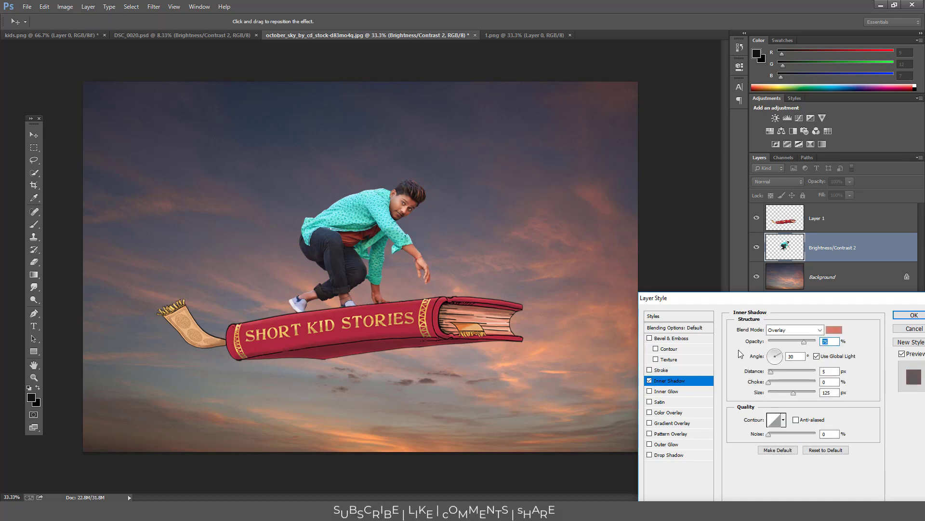
{"action": "left_click_drag", "start_coordinate": [803, 341], "coordinate": [826, 341]}
{"action": "left_click", "coordinate": [795, 330]}
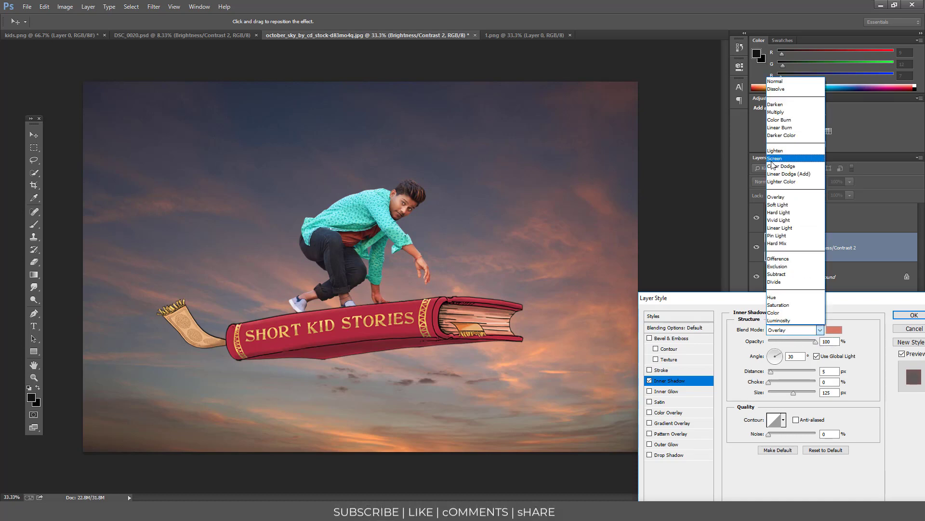
{"action": "left_click", "coordinate": [773, 160]}
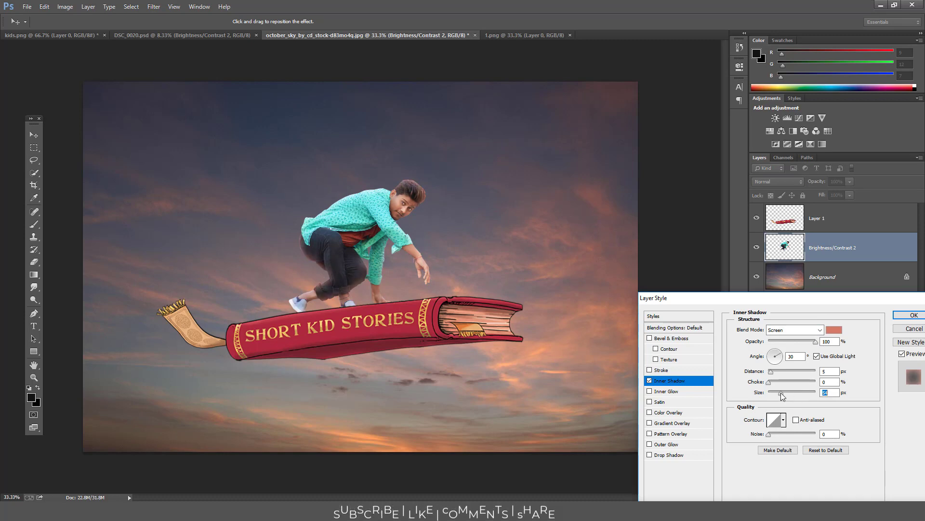
{"action": "left_click_drag", "start_coordinate": [787, 392], "coordinate": [774, 396]}
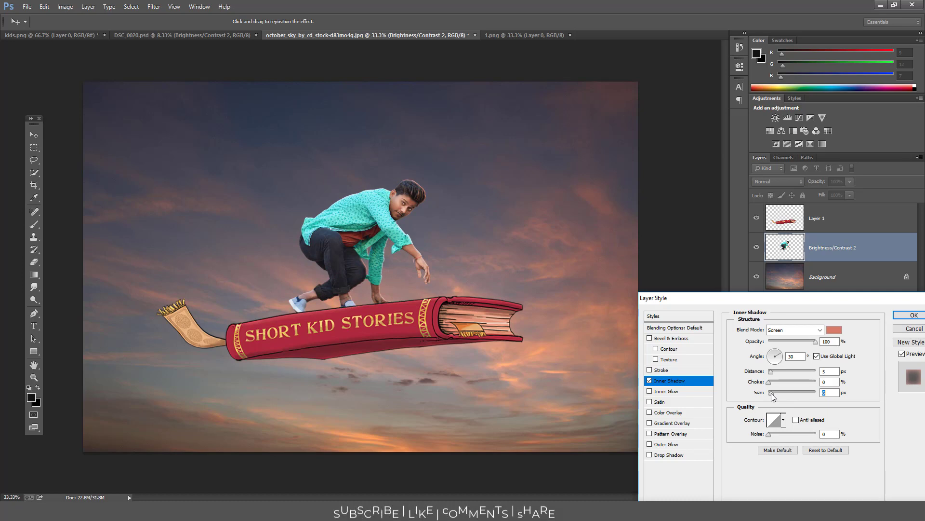
{"action": "left_click", "coordinate": [912, 315]}
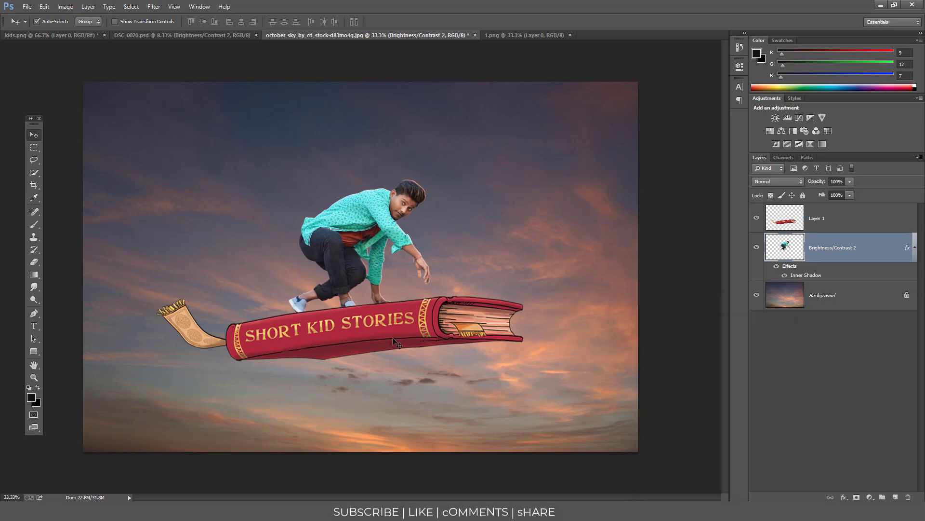
Step: Copy the man's layer style and paste it onto the book layer, Layer 1
{"action": "right_click", "coordinate": [845, 251]}
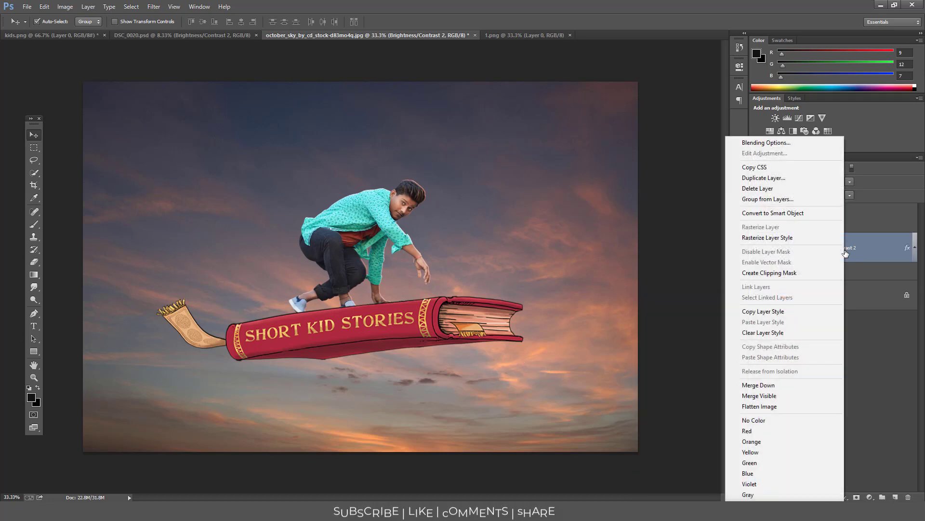
{"action": "left_click", "coordinate": [749, 313]}
{"action": "left_click", "coordinate": [811, 227]}
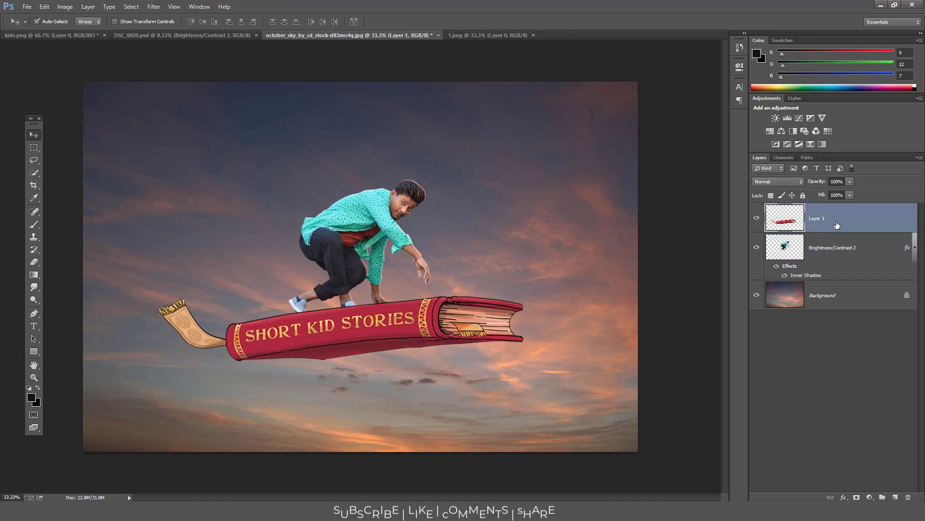
{"action": "right_click", "coordinate": [842, 224]}
{"action": "left_click", "coordinate": [761, 322]}
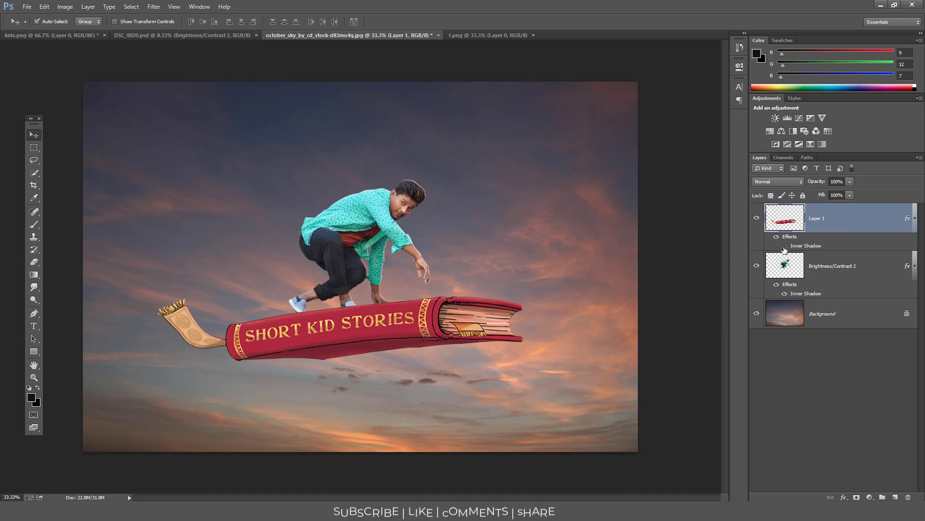
Step: Toggle the book's Inner Shadow off and on to compare the effect
{"action": "left_click", "coordinate": [784, 246]}
{"action": "left_click", "coordinate": [785, 246]}
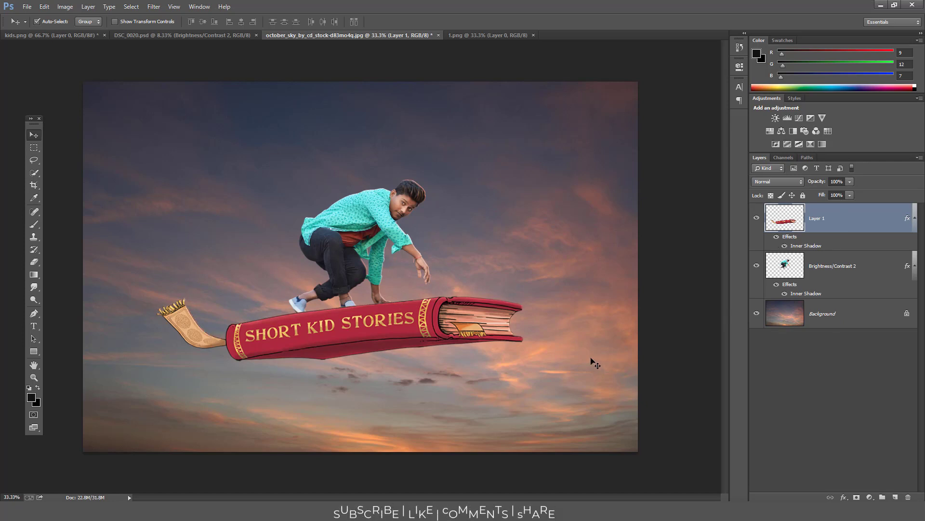
{"action": "scroll", "coordinate": [595, 364], "scroll_direction": "down", "scroll_amount": 2}
{"action": "scroll", "coordinate": [598, 359], "scroll_direction": "up", "scroll_amount": 2}
{"action": "scroll", "coordinate": [619, 326], "scroll_direction": "down", "scroll_amount": 1}
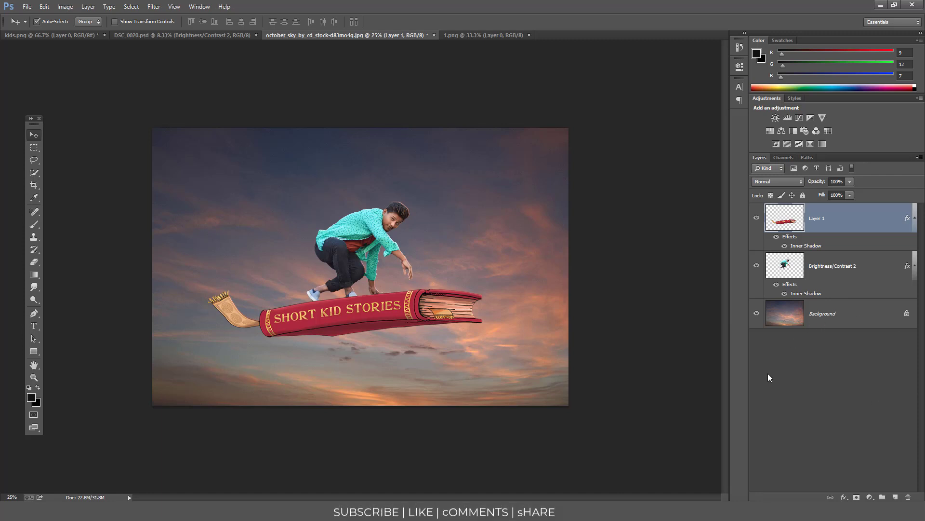
Step: Duplicate the sky Background layer and apply a 10°, 1000 px Motion Blur to the copy
{"action": "left_click", "coordinate": [791, 320]}
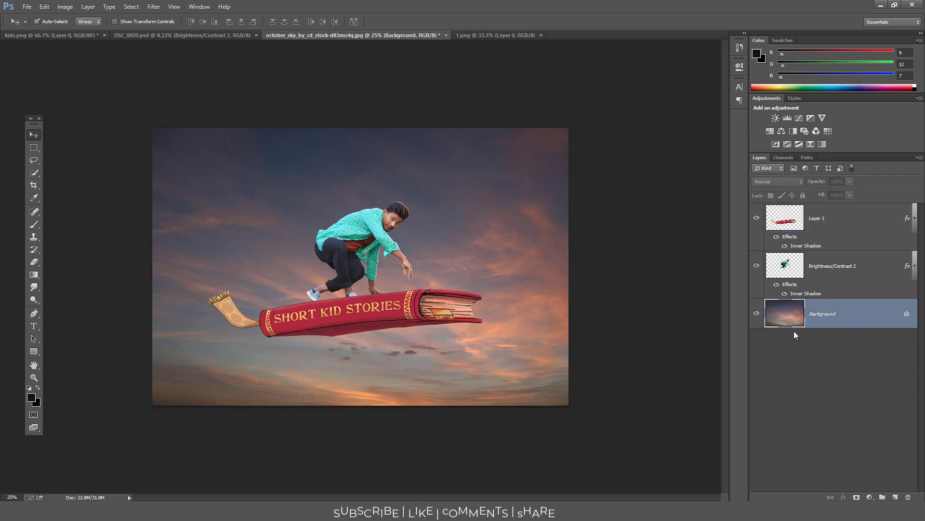
{"action": "key", "text": "ctrl+j"}
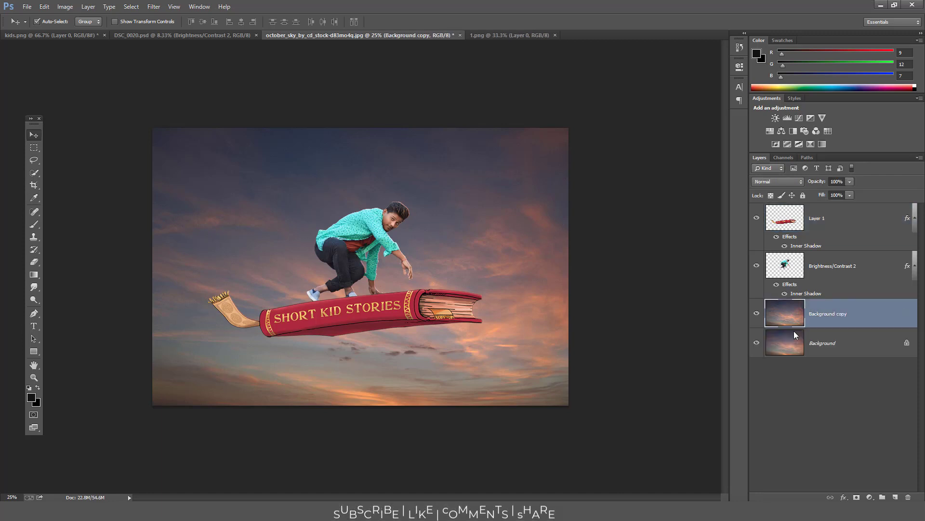
{"action": "left_click", "coordinate": [140, 7]}
{"action": "mouse_move", "coordinate": [154, 7]}
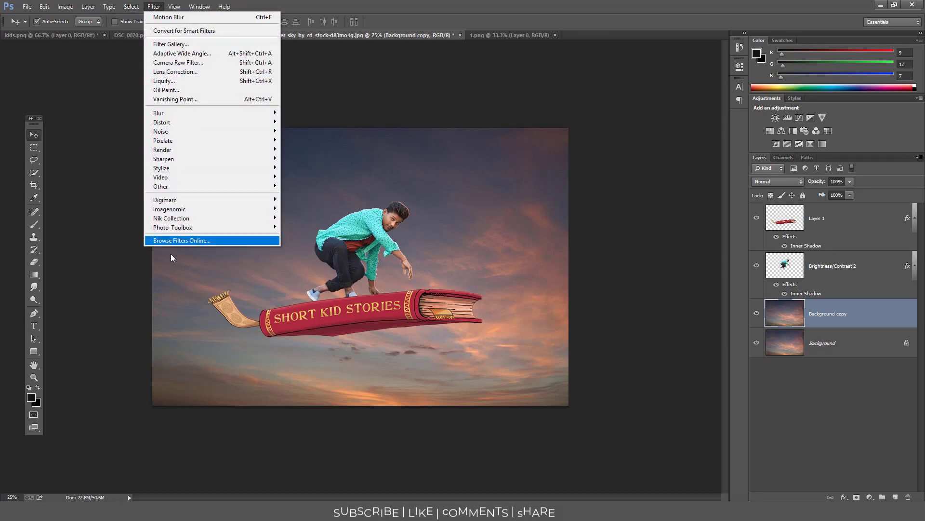
{"action": "mouse_move", "coordinate": [164, 114]}
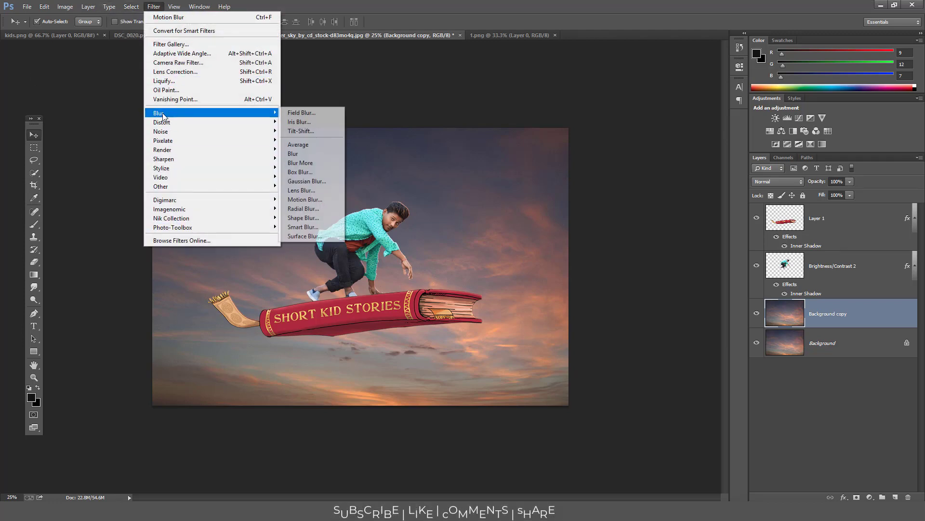
{"action": "left_click", "coordinate": [304, 199]}
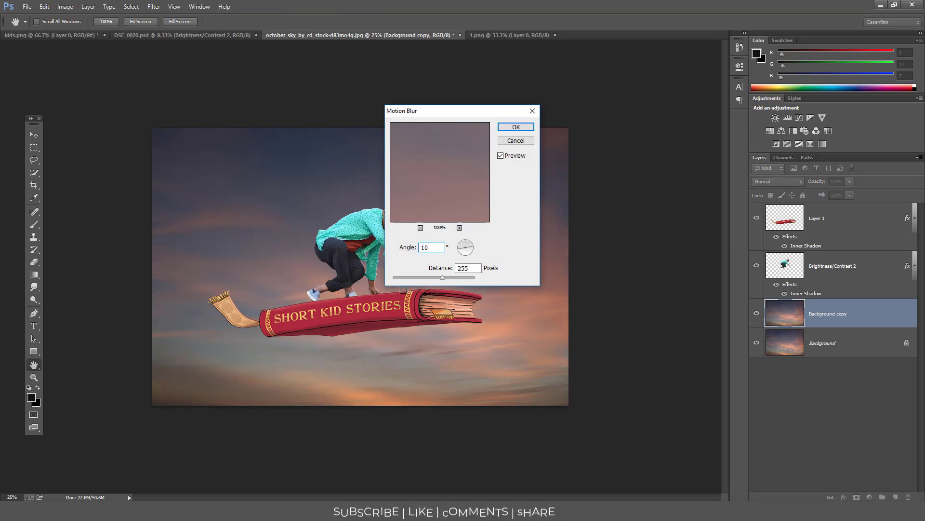
{"action": "key", "text": "Tab"}
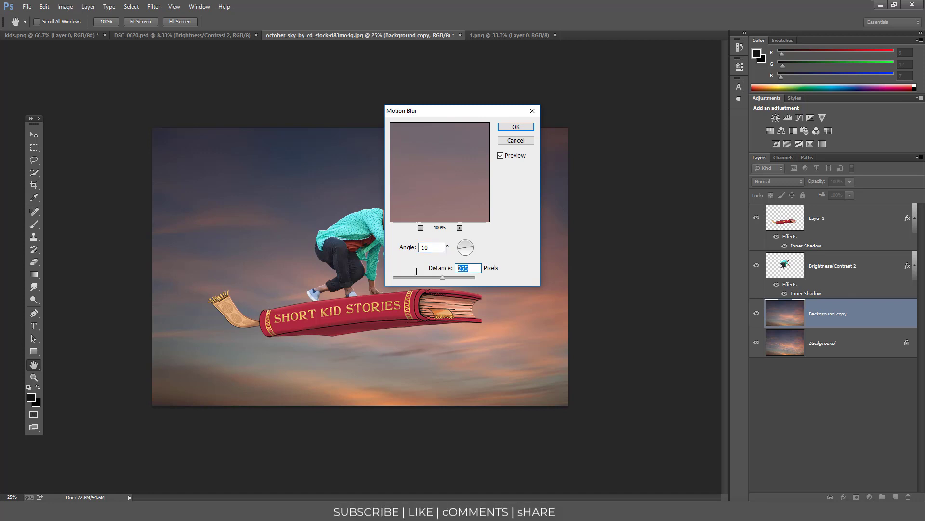
{"action": "type", "text": "1000"}
{"action": "left_click", "coordinate": [504, 128]}
{"action": "key", "text": "v"}
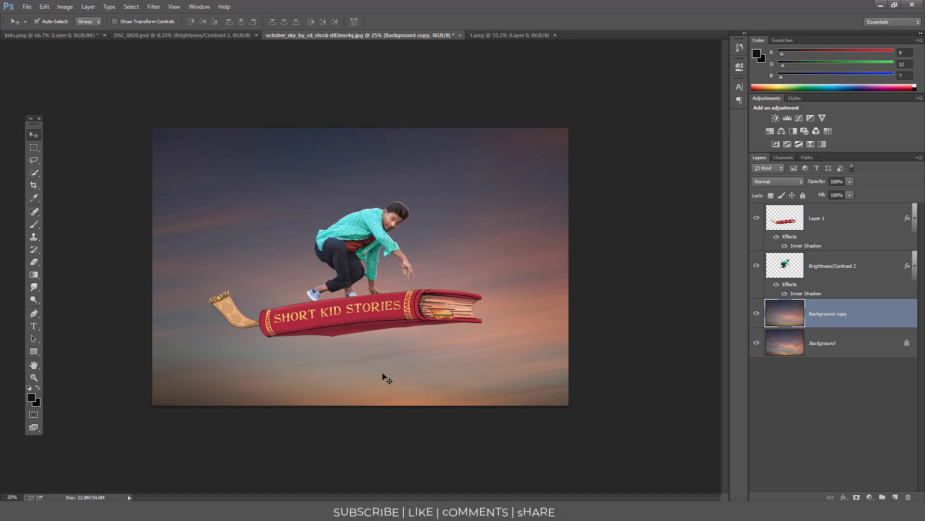
Step: Duplicate the book layer and give Layer 1 copy a 7° Motion Blur at distance 65
{"action": "left_click", "coordinate": [823, 221]}
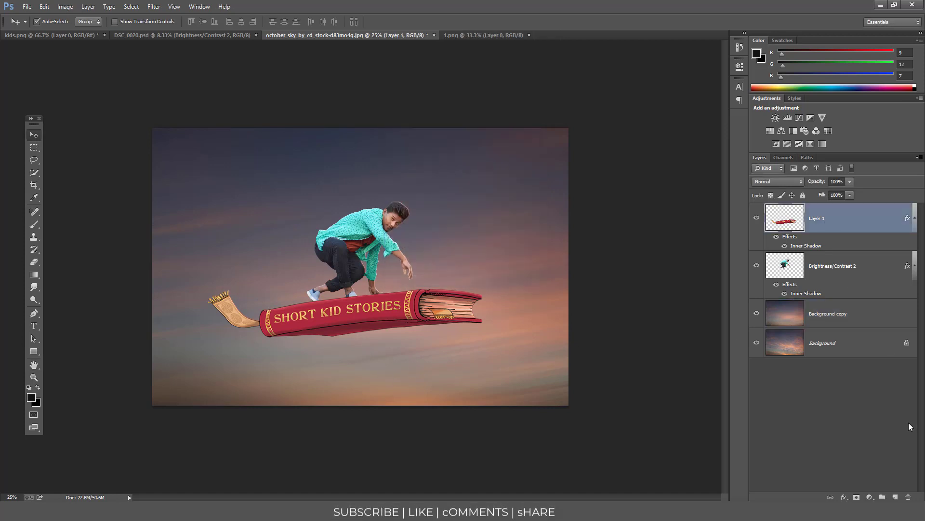
{"action": "key", "text": "ctrl+j"}
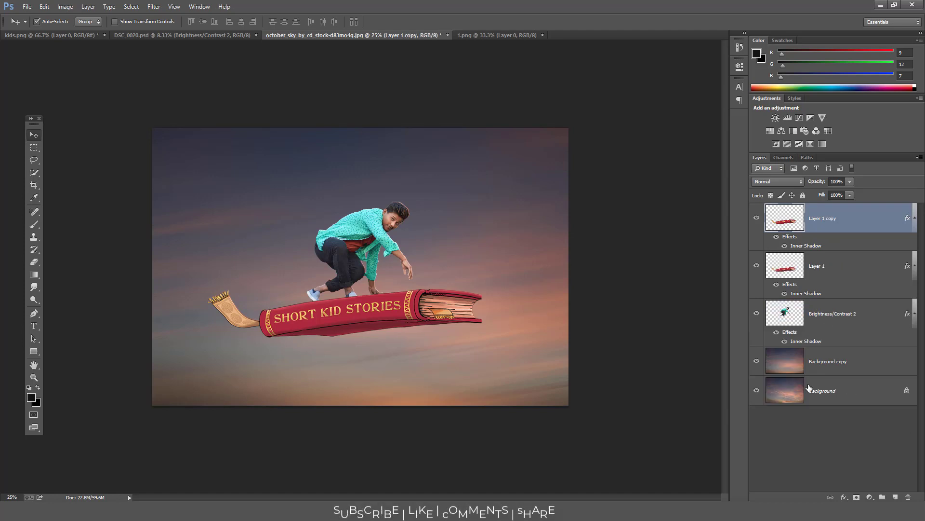
{"action": "left_click", "coordinate": [153, 7]}
{"action": "mouse_move", "coordinate": [165, 123]}
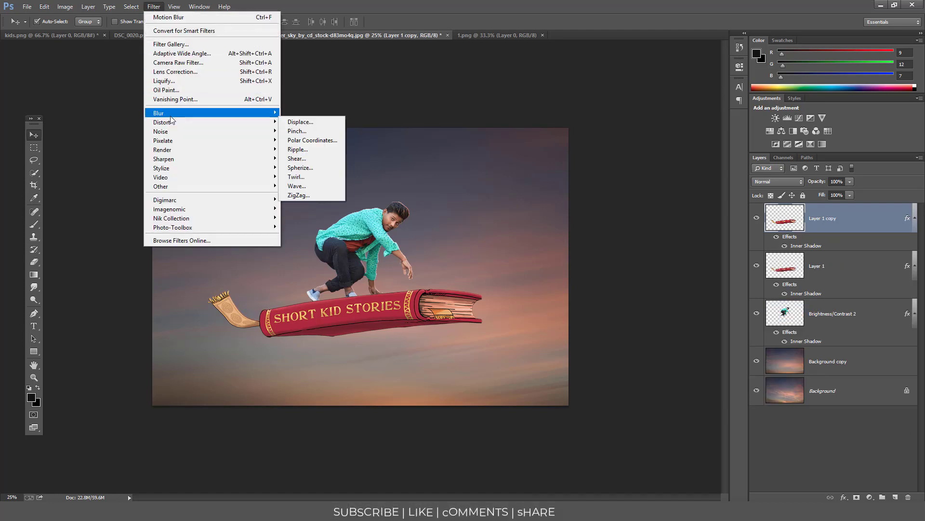
{"action": "left_click", "coordinate": [305, 199]}
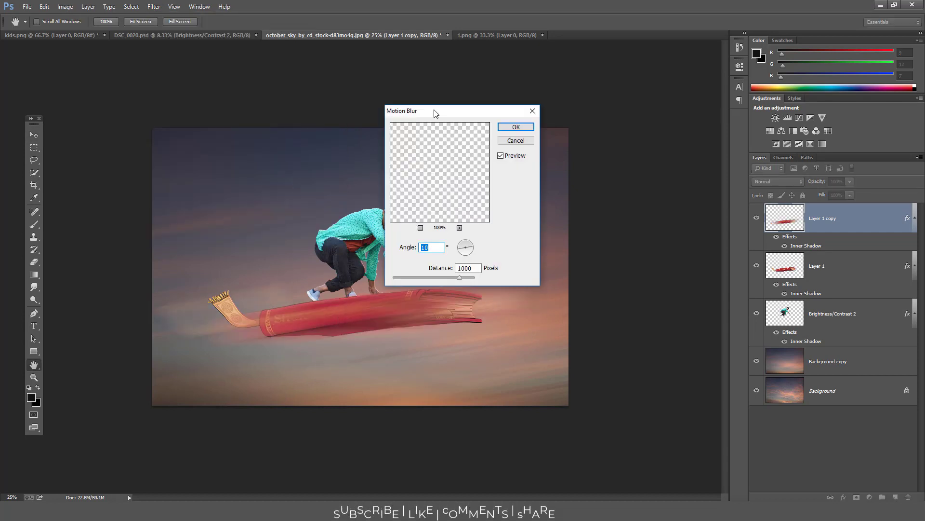
{"action": "left_click_drag", "start_coordinate": [435, 112], "coordinate": [647, 212]}
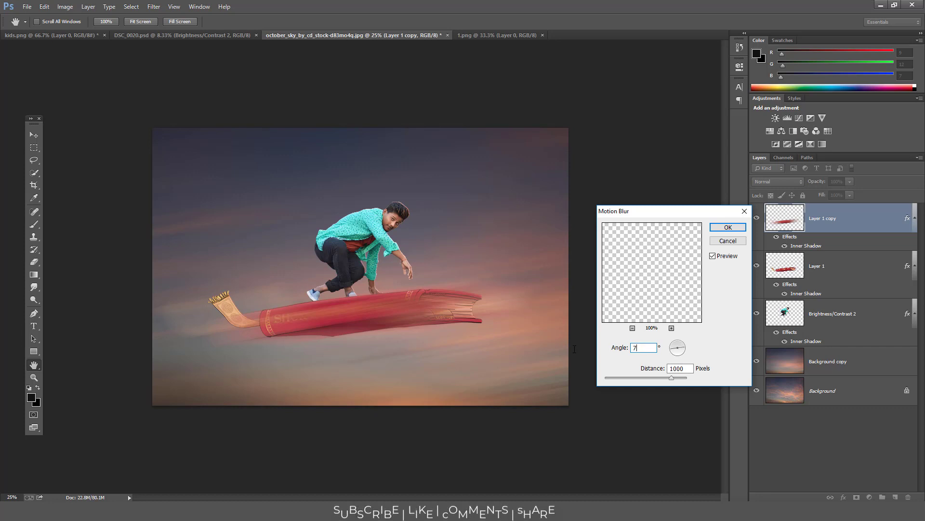
{"action": "left_click", "coordinate": [650, 379]}
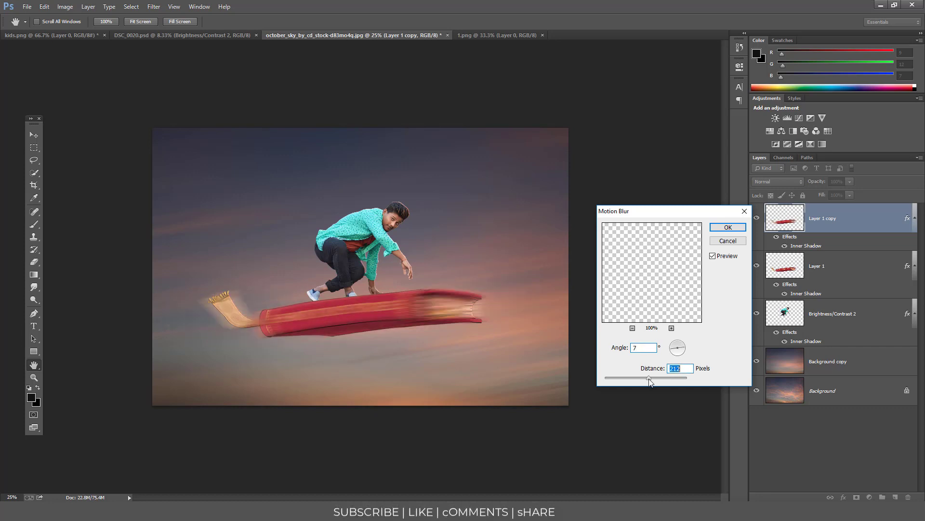
{"action": "left_click_drag", "start_coordinate": [650, 379], "coordinate": [629, 378]}
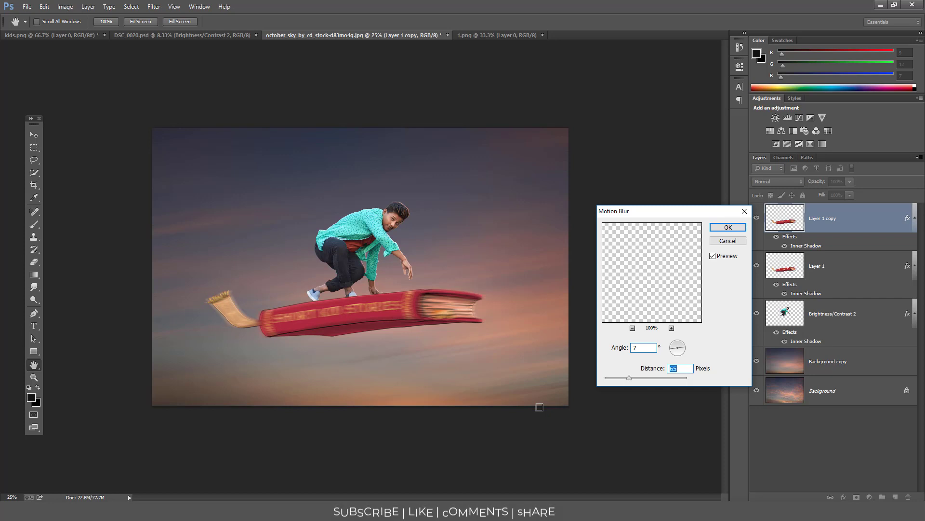
{"action": "left_click", "coordinate": [727, 227]}
{"action": "key", "text": "ctrl+plus"}
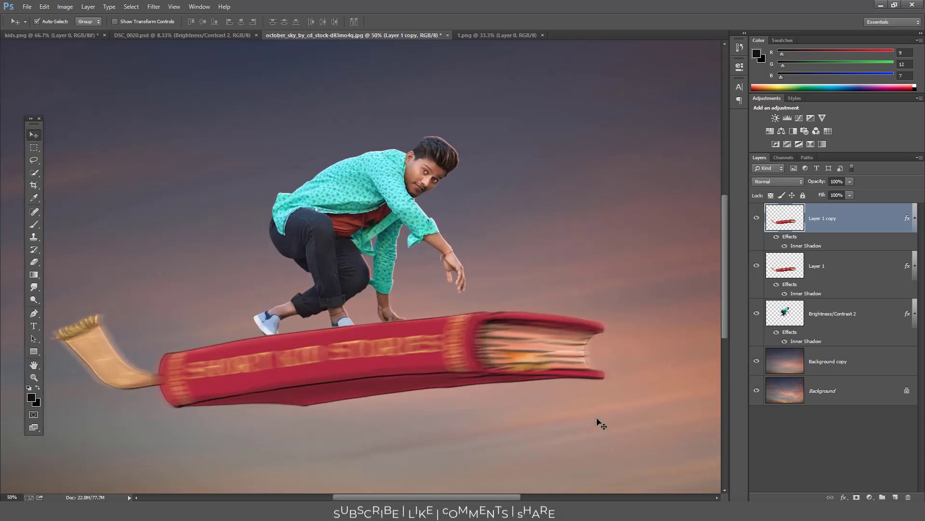
{"action": "key", "text": "ctrl+minus"}
{"action": "key", "text": "ctrl+plus"}
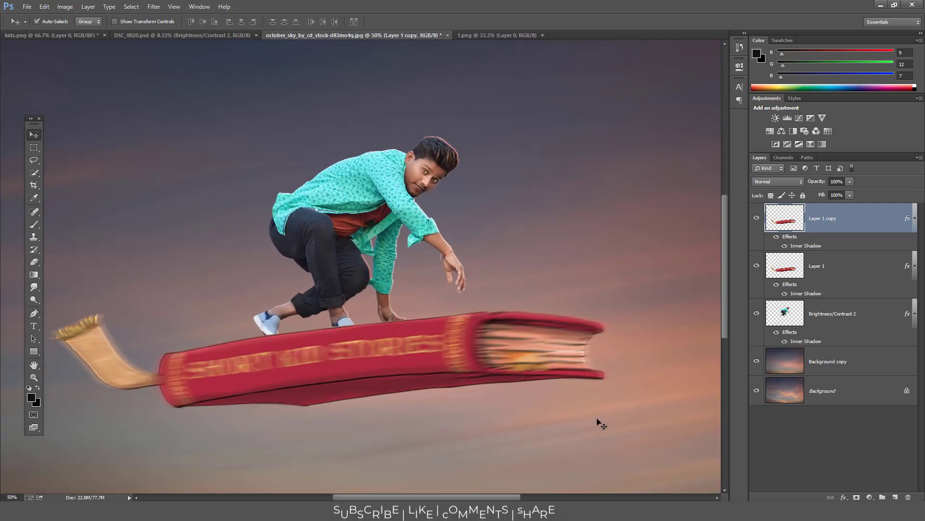
{"action": "key", "text": "ctrl+minus"}
{"action": "key", "text": "ctrl+minus"}
{"action": "key", "text": "ctrl+plus"}
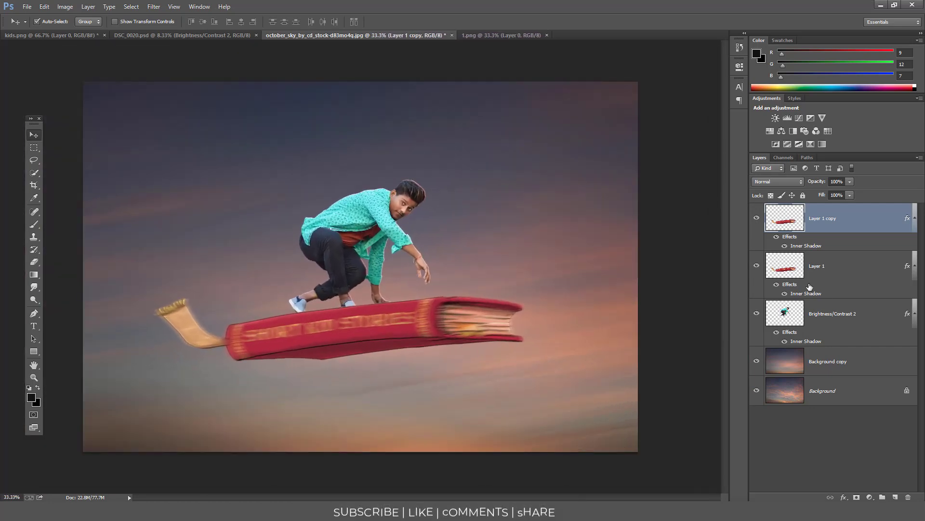
Step: Use Camera Raw on the man's layer: Shadows +34, Vibrance +22, Oranges saturation -23
{"action": "left_click", "coordinate": [784, 316]}
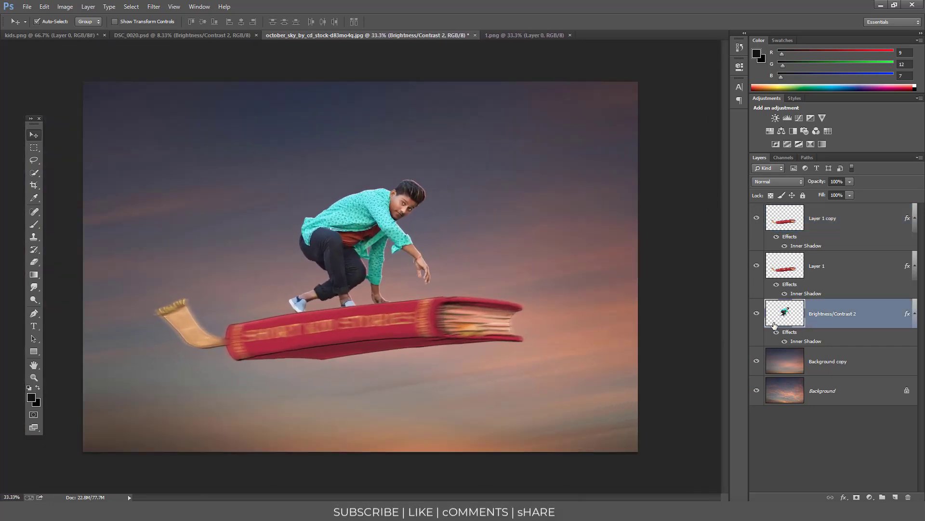
{"action": "left_click", "coordinate": [153, 6]}
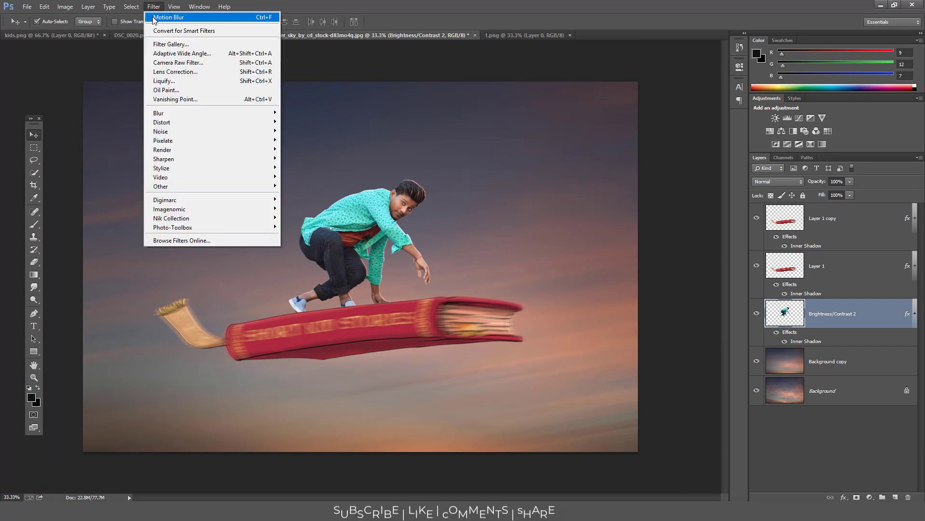
{"action": "left_click", "coordinate": [163, 63]}
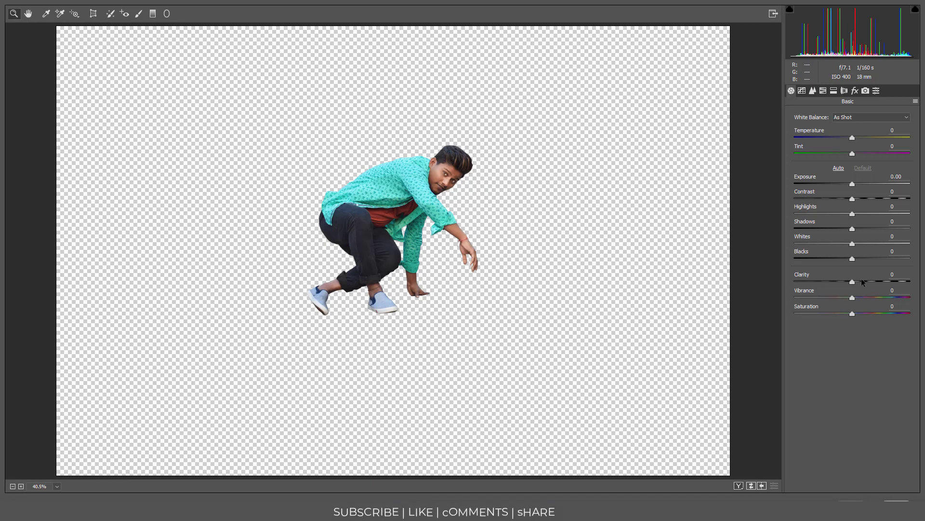
{"action": "left_click_drag", "start_coordinate": [852, 231], "coordinate": [872, 230]}
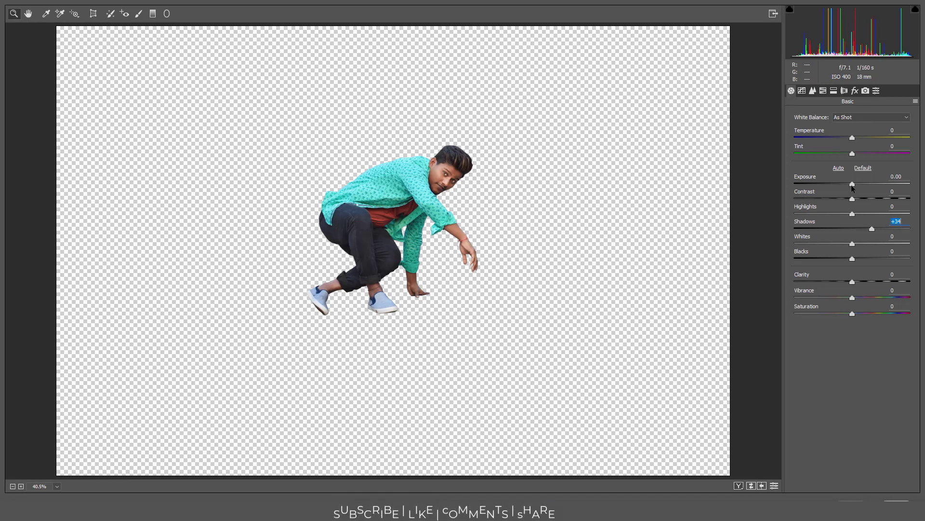
{"action": "left_click", "coordinate": [857, 299]}
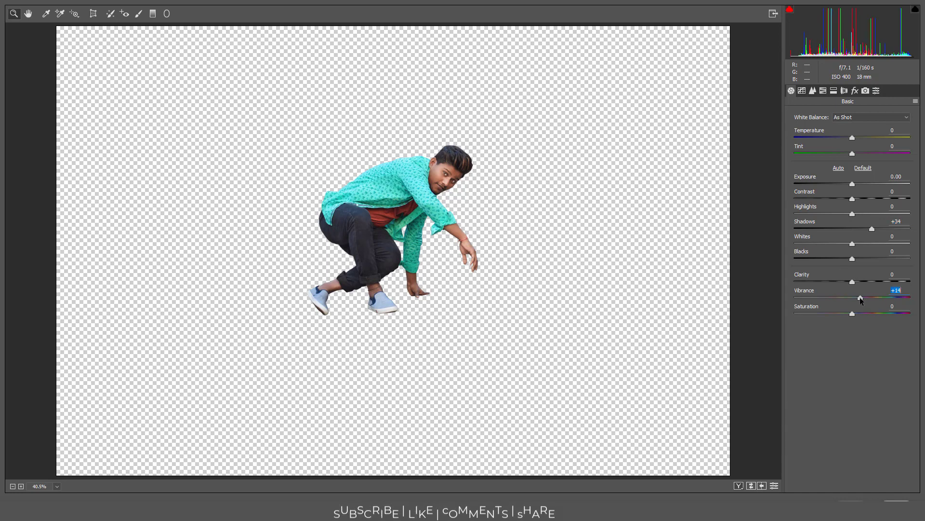
{"action": "left_click", "coordinate": [823, 91]}
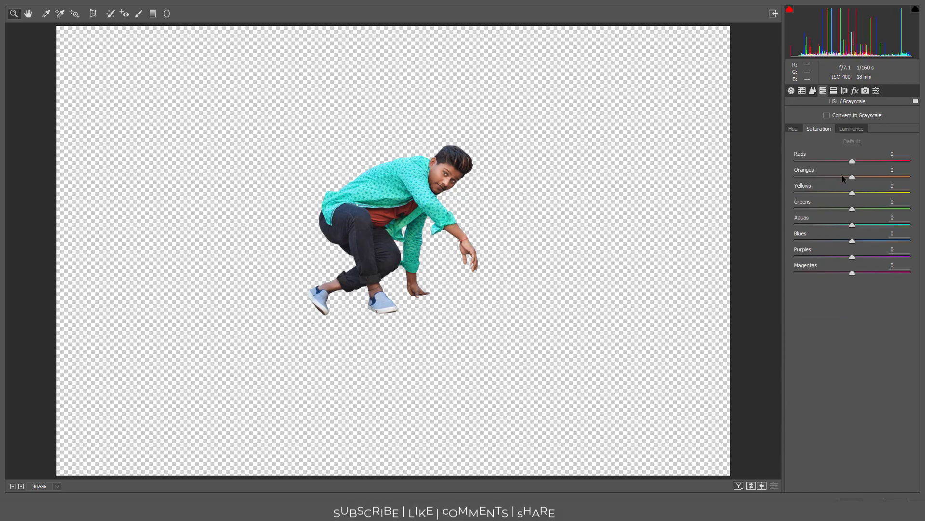
{"action": "left_click_drag", "start_coordinate": [843, 175], "coordinate": [896, 163]}
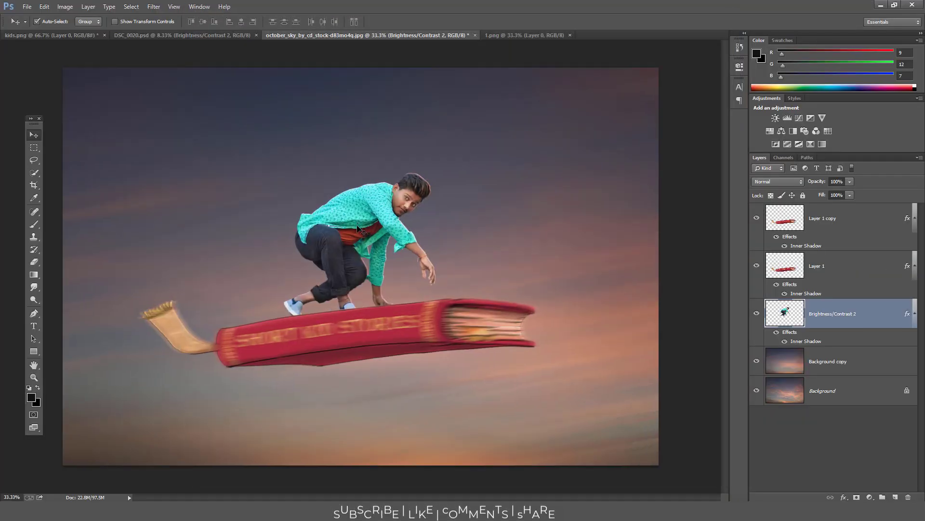
Step: Bring the flying pages image into the composite above the blurred book copy
{"action": "key", "text": "ctrl+minus"}
{"action": "key", "text": "ctrl+plus"}
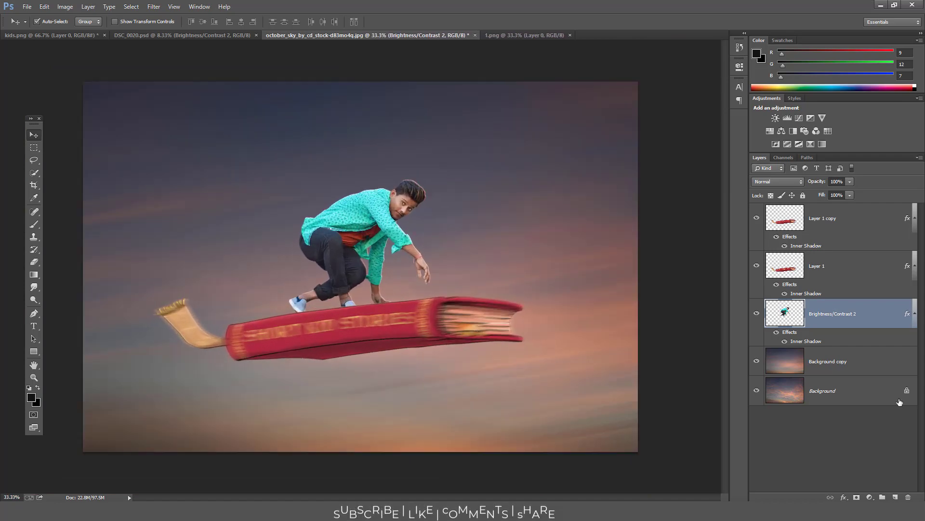
{"action": "left_click", "coordinate": [826, 224]}
{"action": "left_click", "coordinate": [471, 35]}
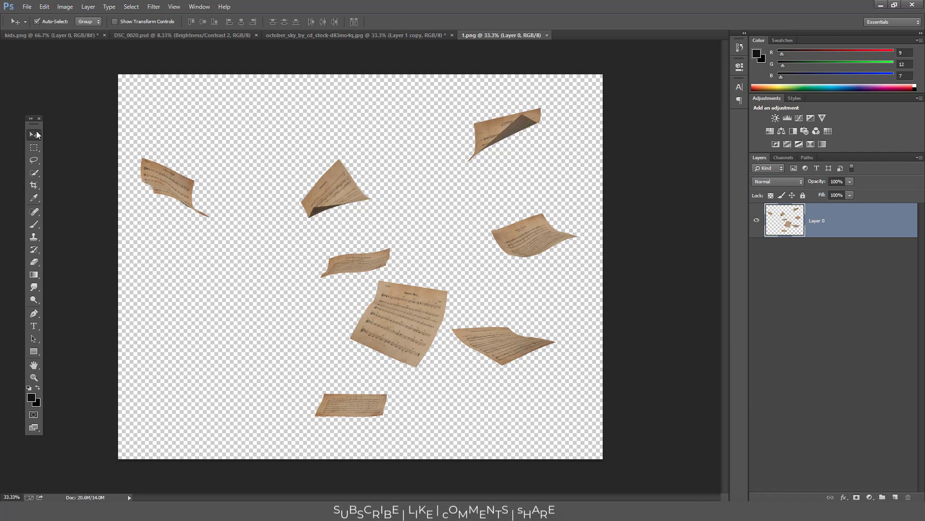
{"action": "left_click_drag", "start_coordinate": [330, 168], "coordinate": [322, 205]}
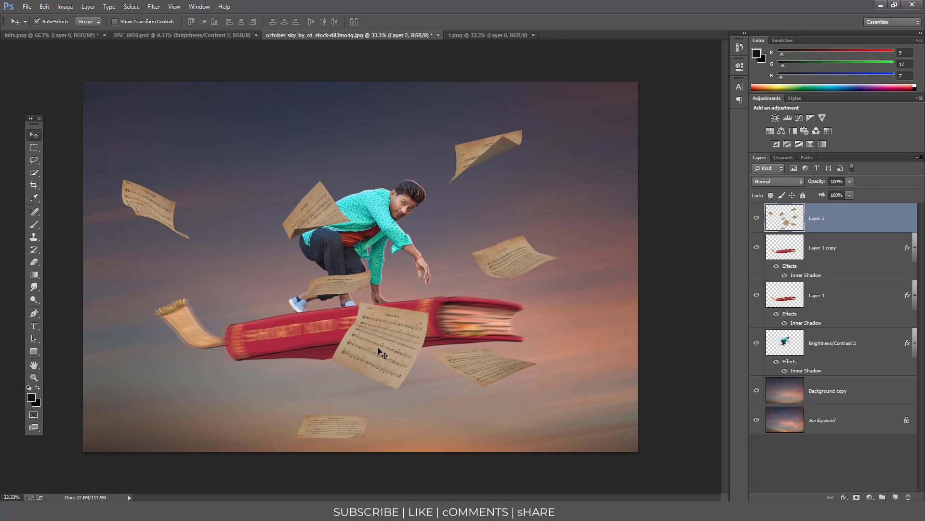
{"action": "left_click_drag", "start_coordinate": [381, 352], "coordinate": [375, 341]}
Step: Scale the pages layer to about 218%, rotate it roughly -25°, and shift it down-left
{"action": "key", "text": "ctrl+t"}
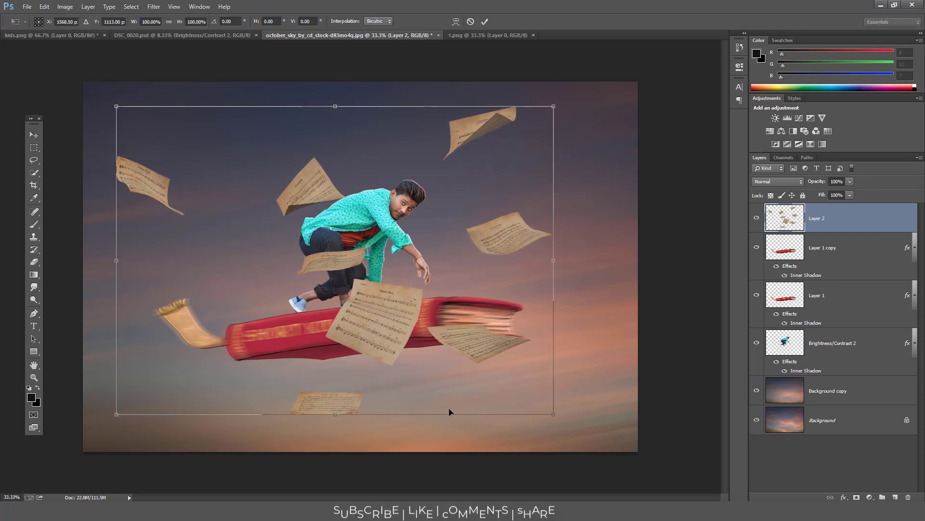
{"action": "key", "text": "ctrl+minus"}
{"action": "key", "text": "ctrl+minus"}
{"action": "key", "text": "ctrl+minus"}
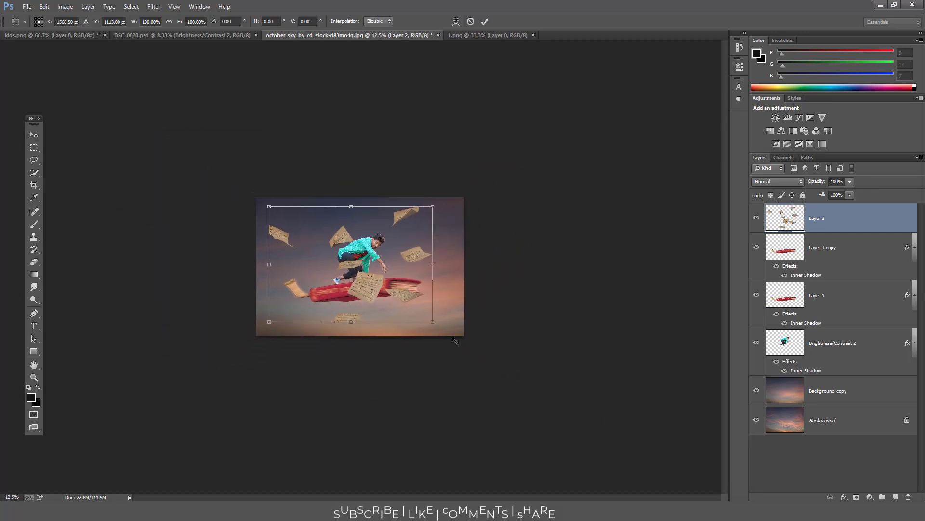
{"action": "left_click_drag", "start_coordinate": [470, 349], "coordinate": [550, 374]}
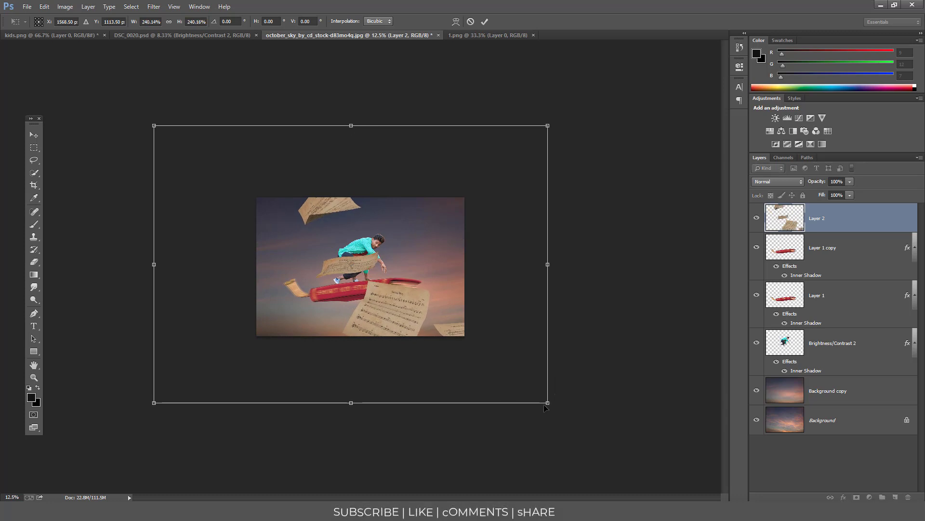
{"action": "left_click_drag", "start_coordinate": [545, 408], "coordinate": [610, 350]}
{"action": "left_click_drag", "start_coordinate": [365, 308], "coordinate": [315, 360]}
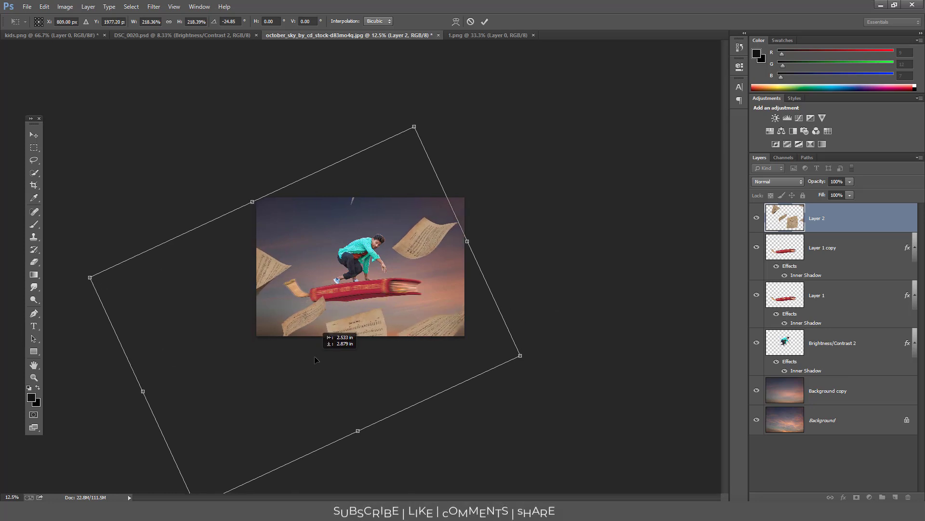
{"action": "left_click", "coordinate": [484, 21]}
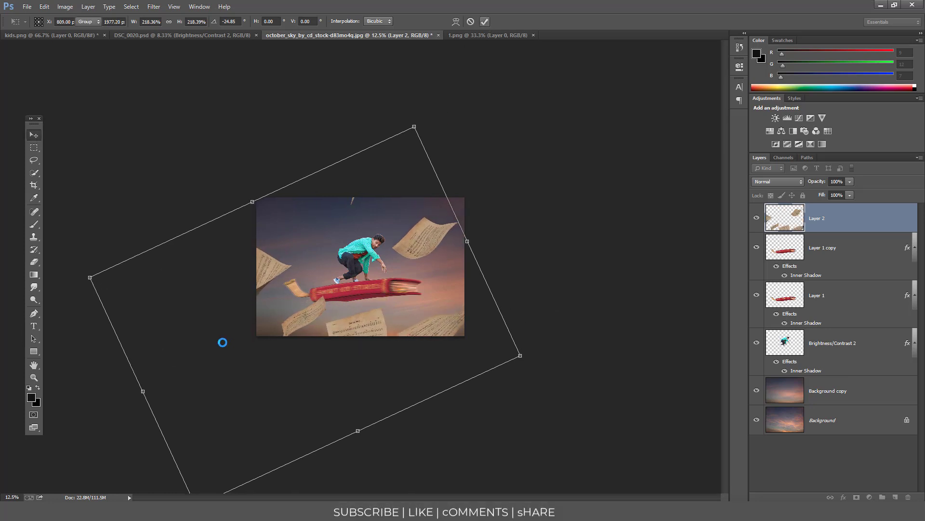
{"action": "key", "text": "ctrl+plus"}
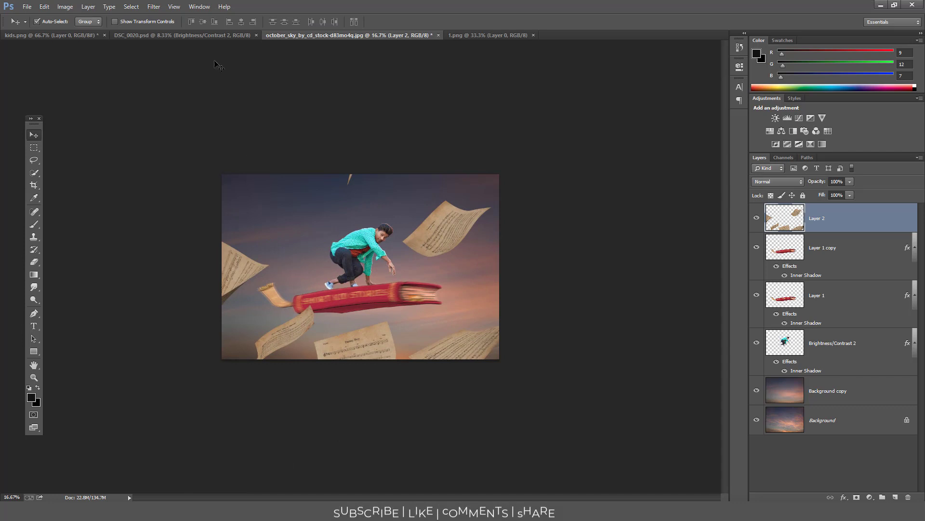
Step: Give the flying pages a 7° Motion Blur with distance about 115 pixels
{"action": "left_click", "coordinate": [154, 6]}
{"action": "mouse_move", "coordinate": [160, 114]}
{"action": "left_click", "coordinate": [305, 199]}
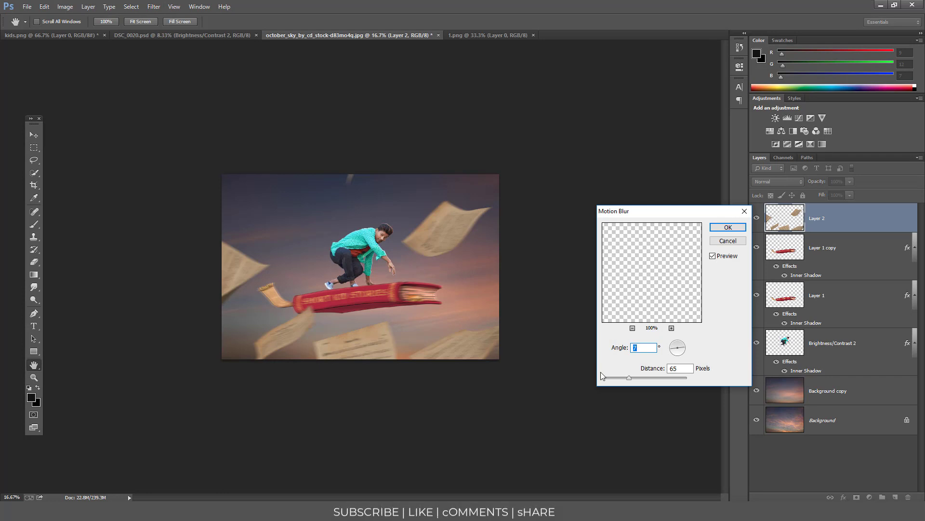
{"action": "left_click_drag", "start_coordinate": [635, 377], "coordinate": [638, 377]}
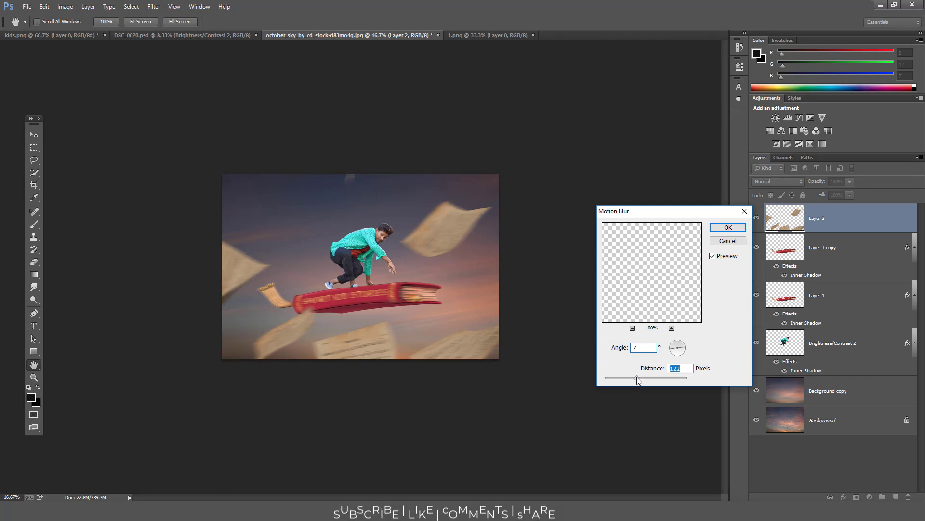
{"action": "left_click", "coordinate": [735, 228]}
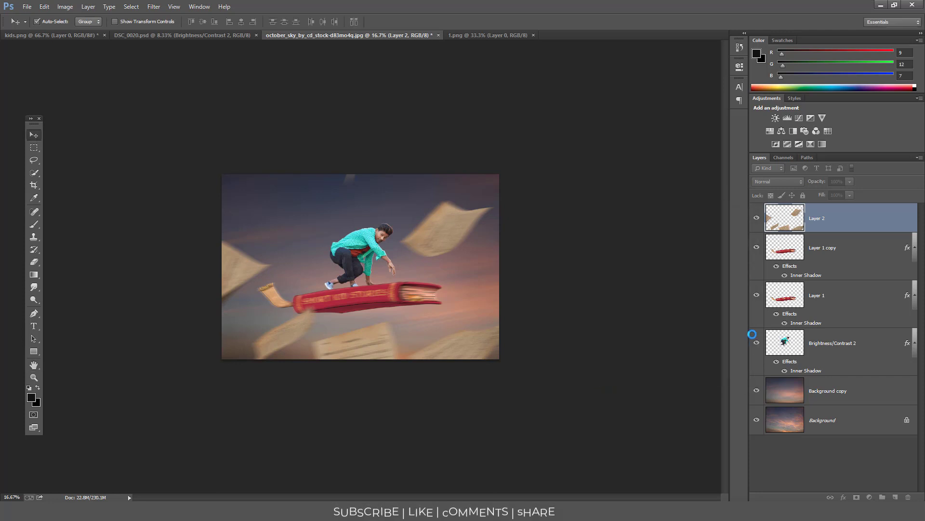
{"action": "key", "text": "ctrl+plus"}
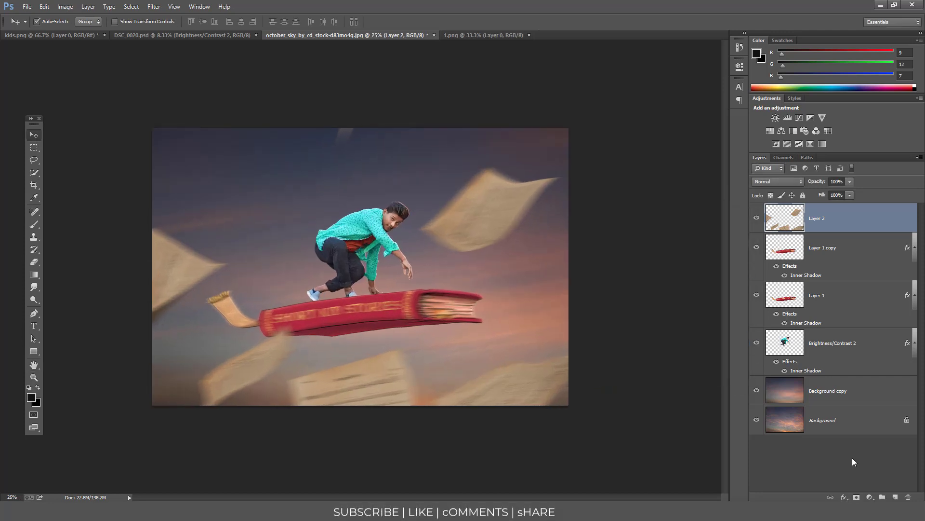
Step: Add a Brightness/Contrast adjustment clipped to Layer 2 with Brightness around -56
{"action": "left_click", "coordinate": [866, 498]}
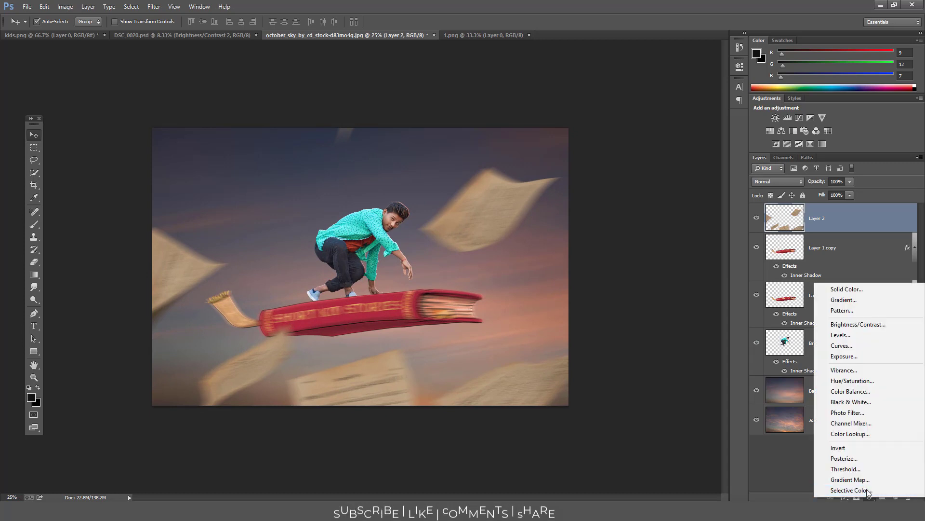
{"action": "left_click", "coordinate": [839, 325]}
{"action": "left_click", "coordinate": [655, 224]}
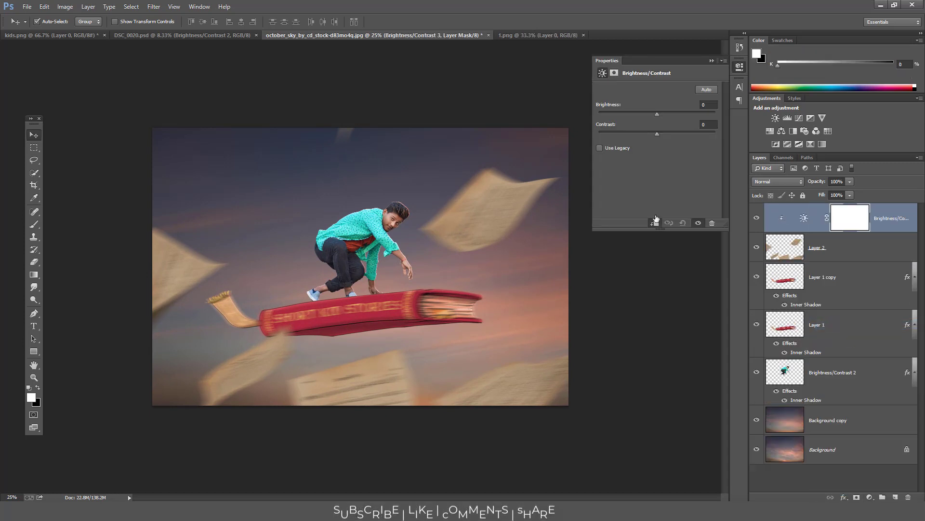
{"action": "left_click_drag", "start_coordinate": [641, 112], "coordinate": [637, 114]}
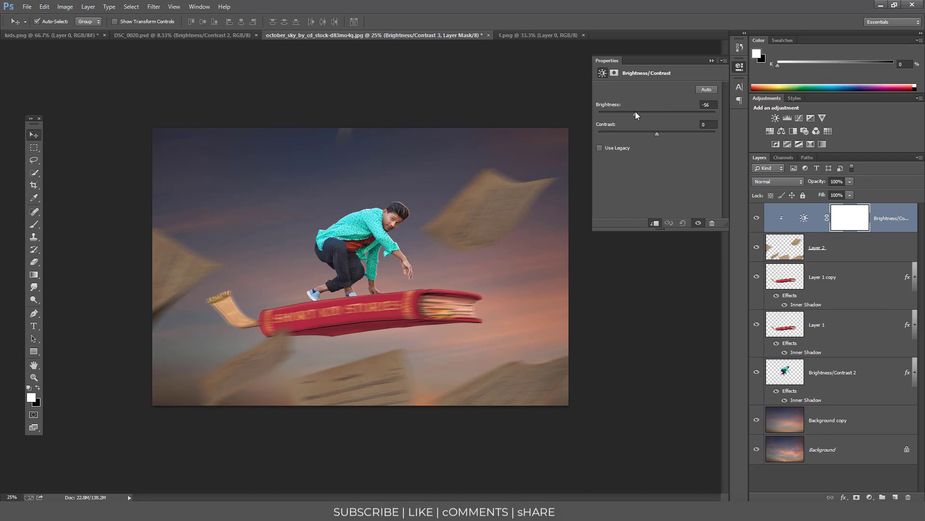
{"action": "left_click", "coordinate": [710, 60]}
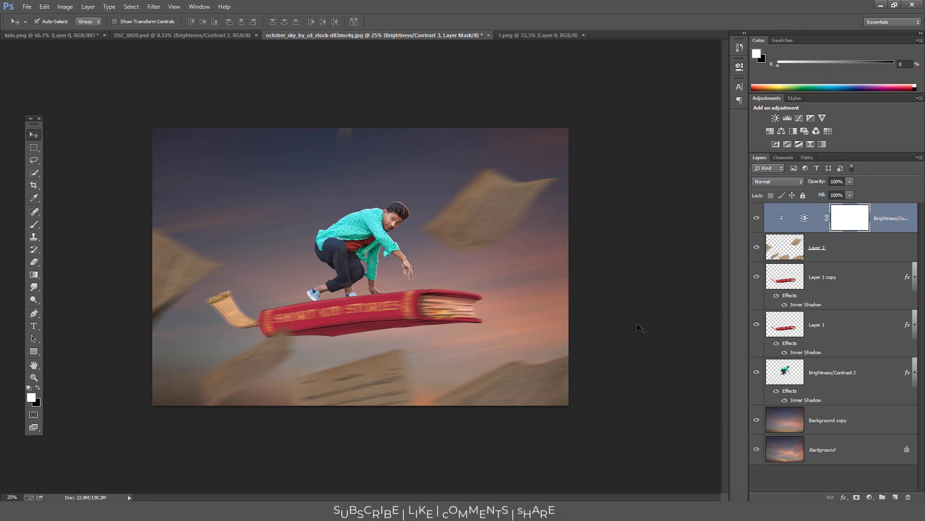
{"action": "key", "text": "ctrl+plus"}
{"action": "key", "text": "ctrl+plus"}
{"action": "key", "text": "ctrl+minus"}
{"action": "key", "text": "ctrl+plus"}
{"action": "key", "text": "ctrl+minus"}
{"action": "key", "text": "ctrl+minus"}
Step: Camera Raw the Background copy sky: Exposure -0.30, Shadows -28, higher Vibrance, dark vignette
{"action": "left_click", "coordinate": [800, 430]}
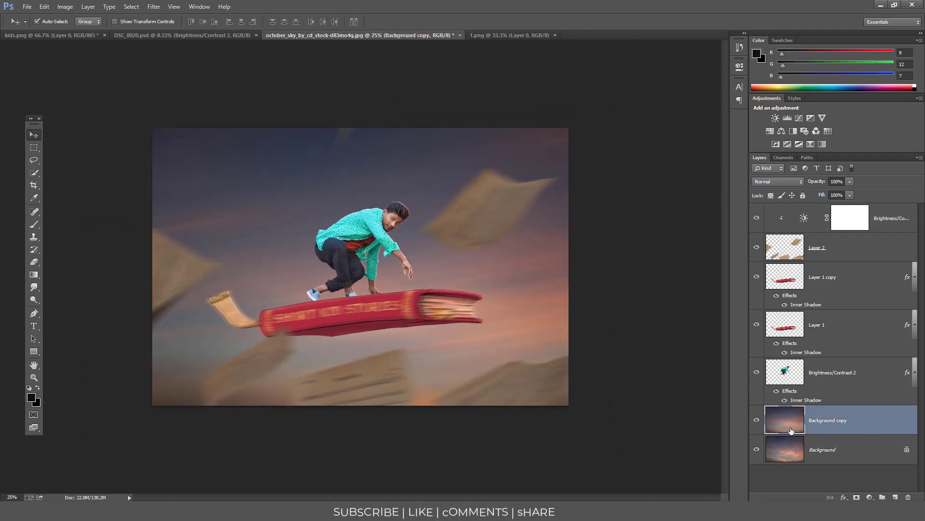
{"action": "left_click", "coordinate": [154, 7]}
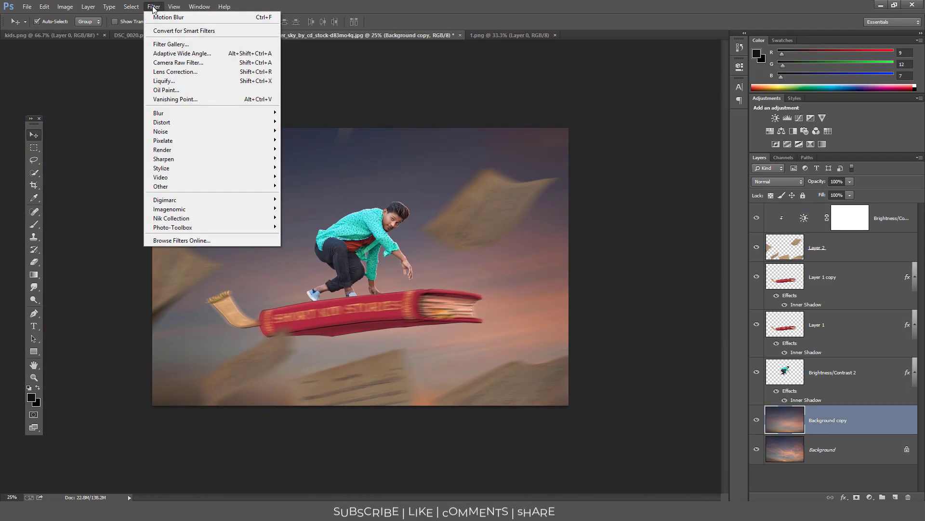
{"action": "left_click", "coordinate": [179, 62]}
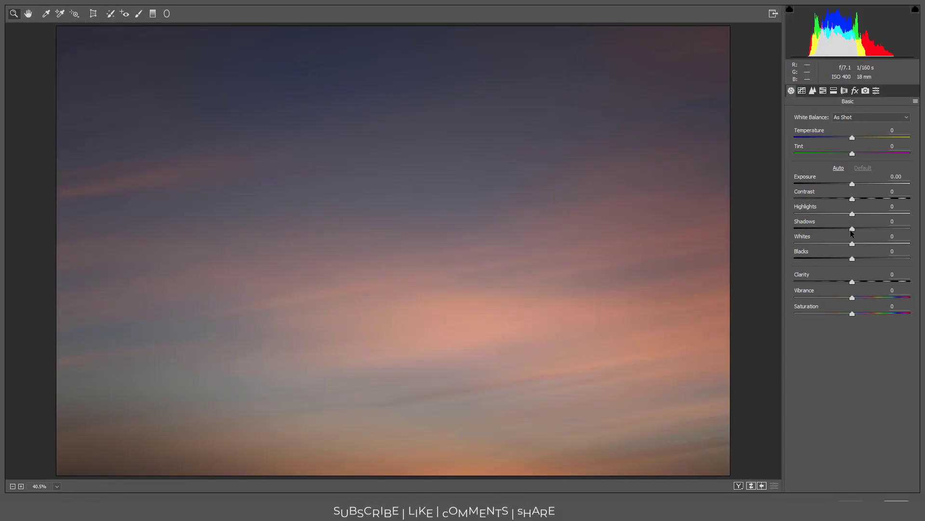
{"action": "mouse_move", "coordinate": [852, 231]}
{"action": "left_mouse_down"}
{"action": "mouse_move", "coordinate": [835, 231]}
{"action": "mouse_move", "coordinate": [865, 232]}
{"action": "mouse_move", "coordinate": [836, 230]}
{"action": "left_mouse_up"}
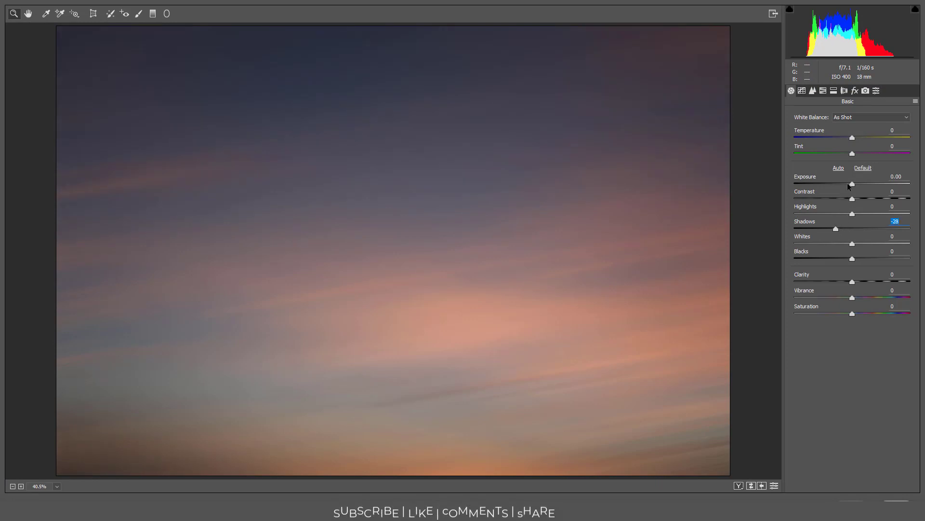
{"action": "left_click_drag", "start_coordinate": [851, 187], "coordinate": [848, 187]}
{"action": "left_click_drag", "start_coordinate": [866, 297], "coordinate": [900, 298]}
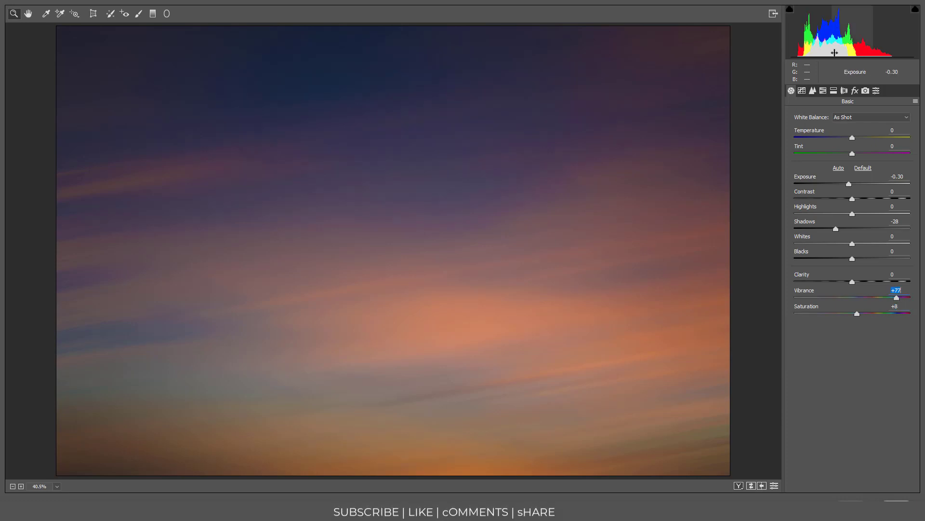
{"action": "left_click", "coordinate": [855, 91]}
{"action": "left_click", "coordinate": [844, 250]}
{"action": "key", "text": "Return"}
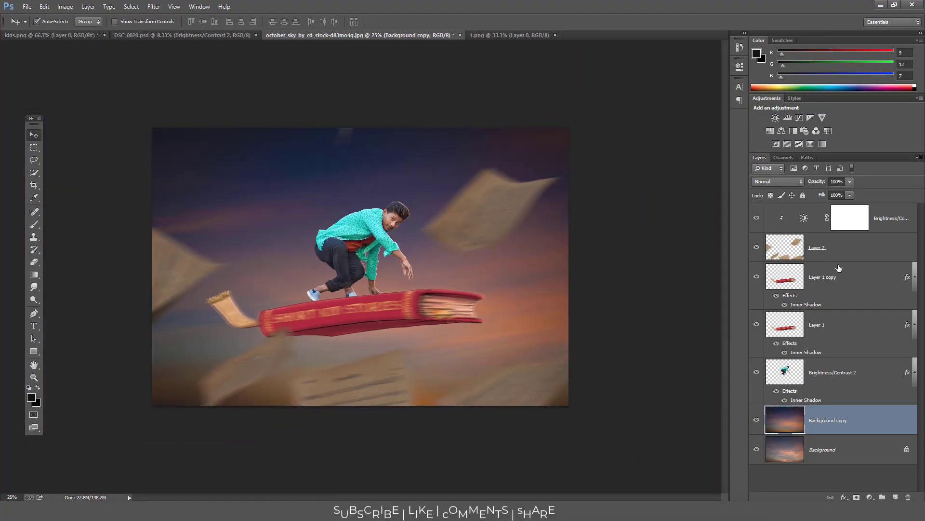
Step: Add a new top layer and stamp the visible composite into it with Ctrl+Alt+Shift+E
{"action": "left_click", "coordinate": [883, 220]}
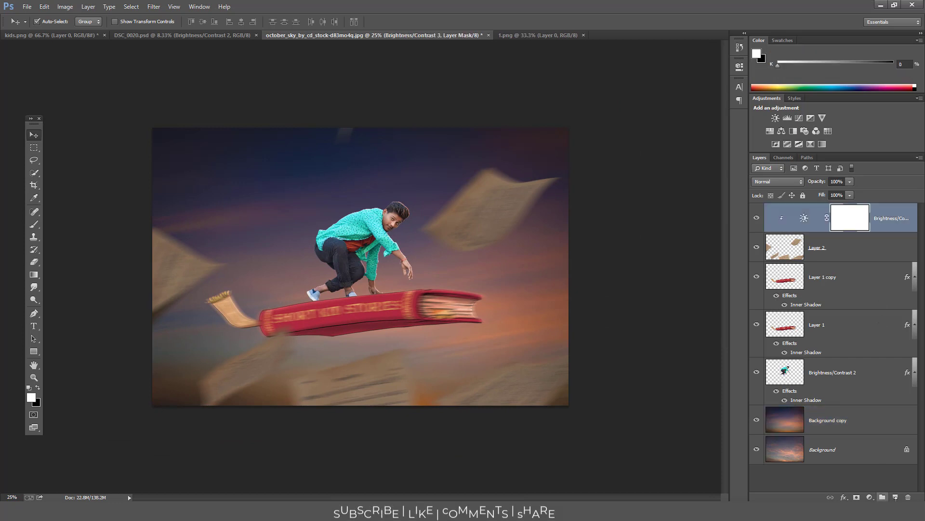
{"action": "left_click", "coordinate": [895, 497]}
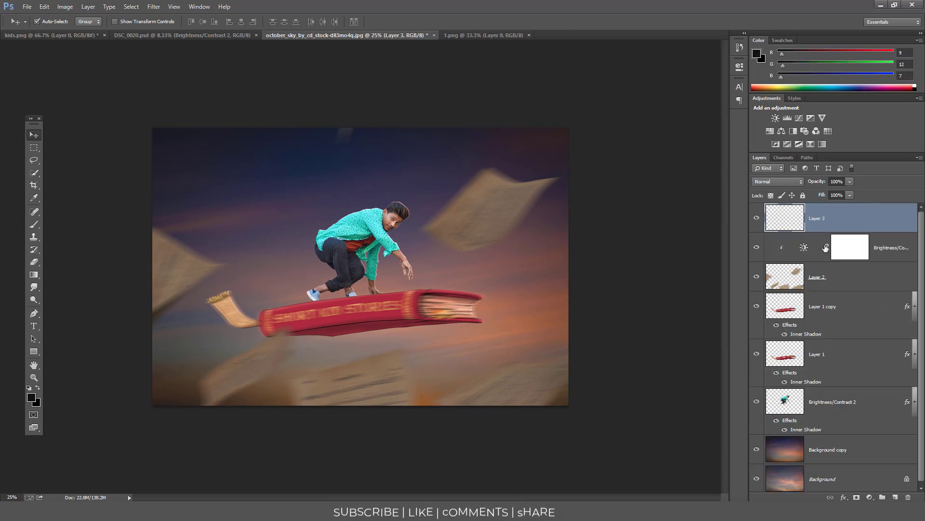
{"action": "key", "text": "ctrl+shift+alt+e"}
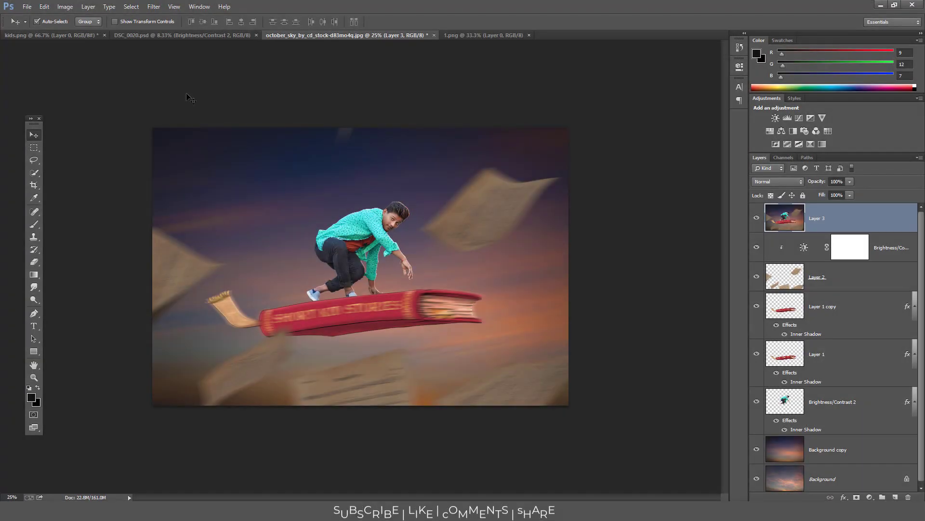
{"action": "left_click", "coordinate": [152, 8]}
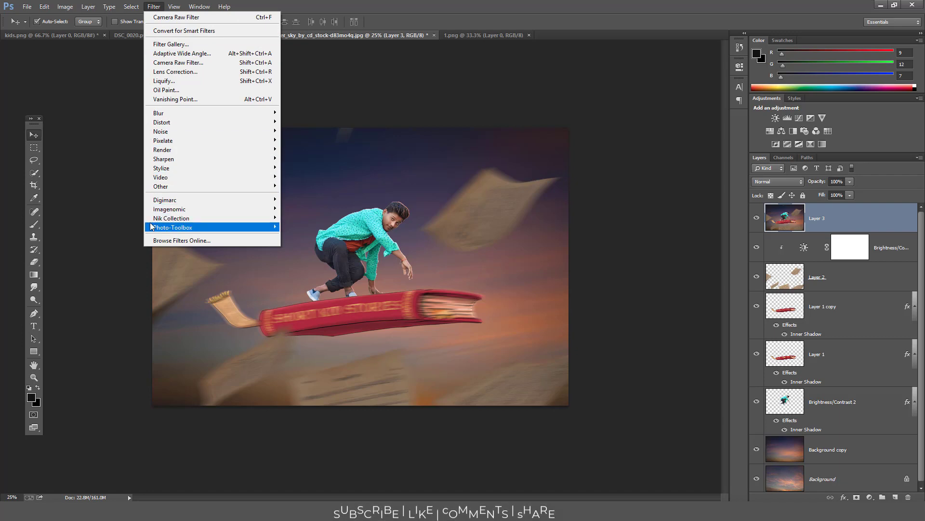
Step: Launch Color Efex Pro 4 and apply Cross Processing, method B01, at low strength
{"action": "mouse_move", "coordinate": [177, 219]}
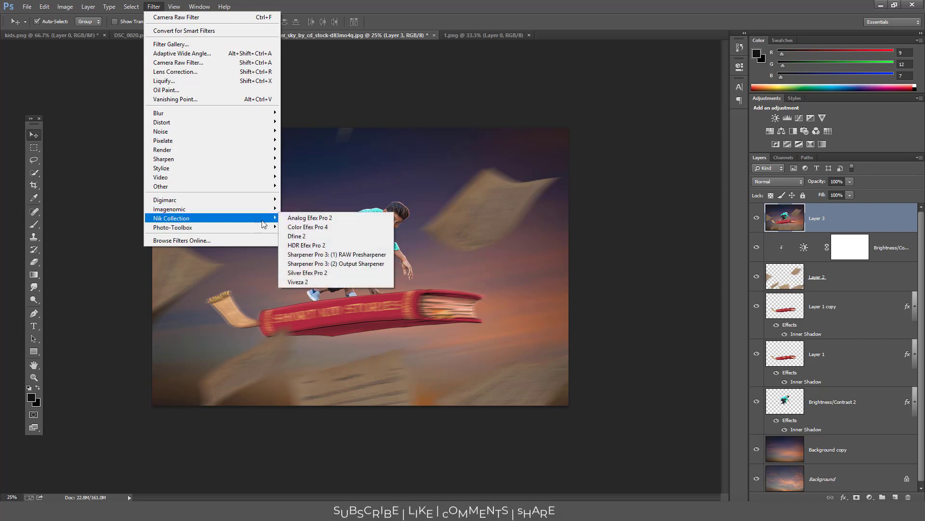
{"action": "left_click", "coordinate": [295, 231]}
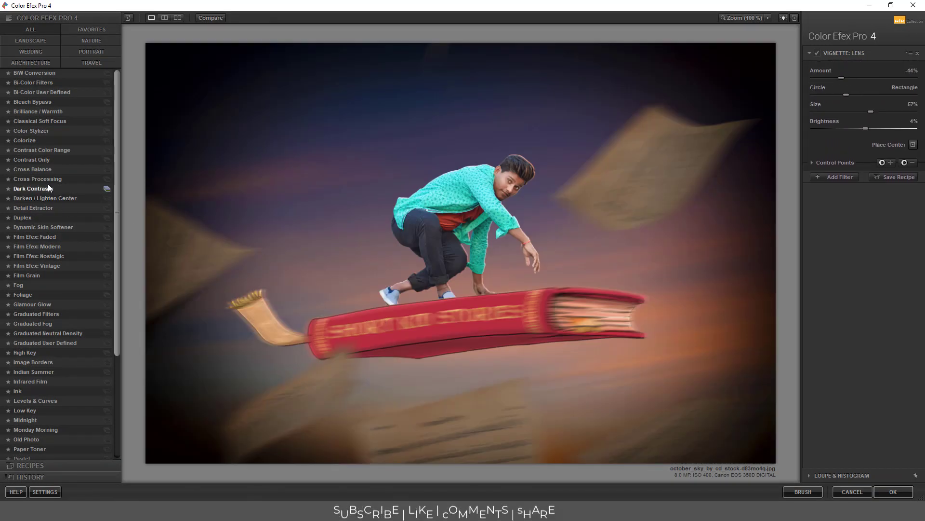
{"action": "left_click", "coordinate": [28, 181]}
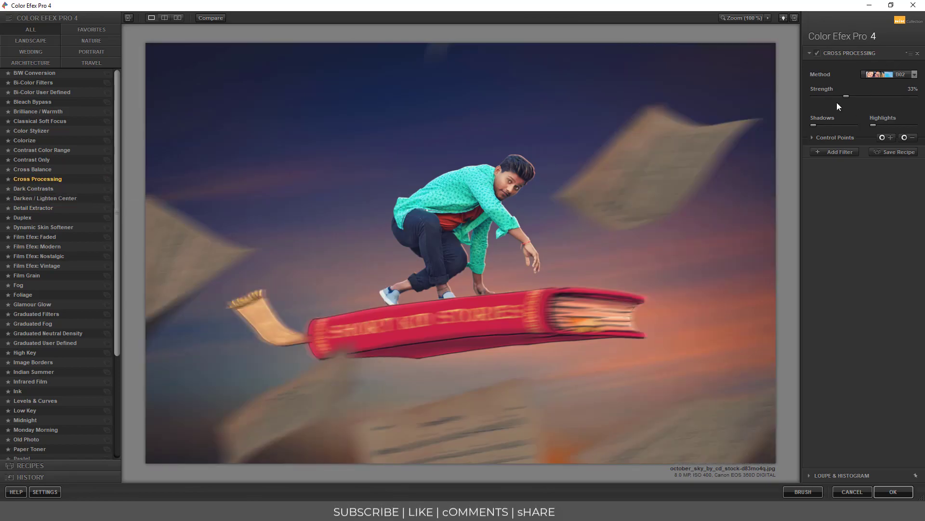
{"action": "left_click", "coordinate": [884, 75]}
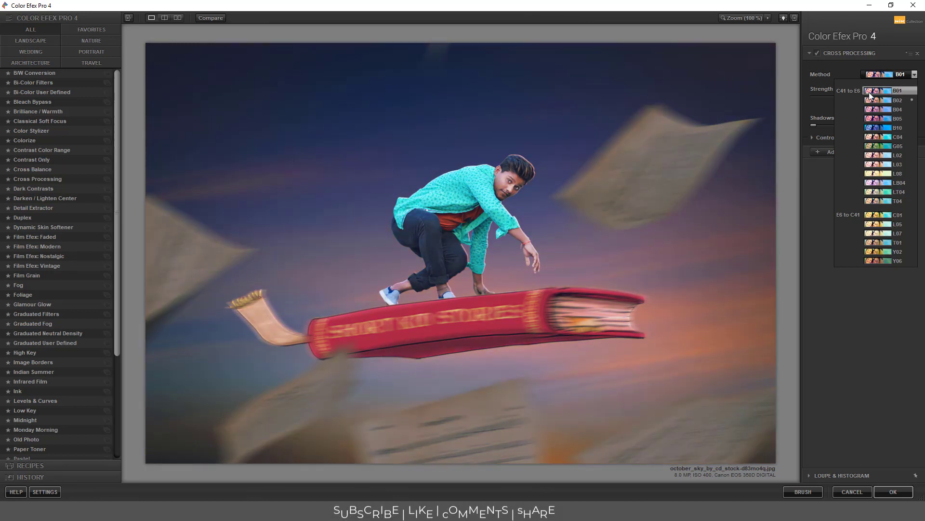
{"action": "left_click", "coordinate": [870, 95]}
{"action": "left_click_drag", "start_coordinate": [838, 96], "coordinate": [834, 96]}
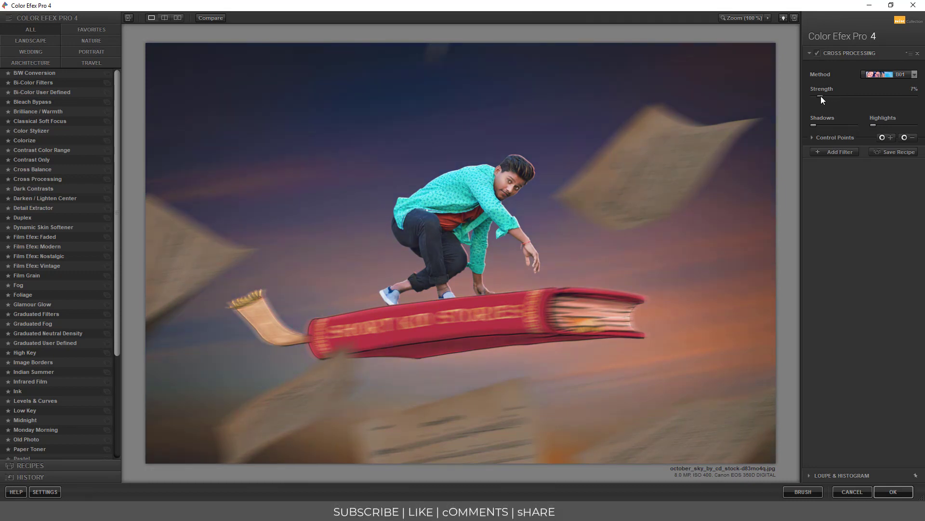
Step: Stack Detail Extractor at 12% with raised saturation, then return the result to Photoshop
{"action": "left_click", "coordinate": [830, 152]}
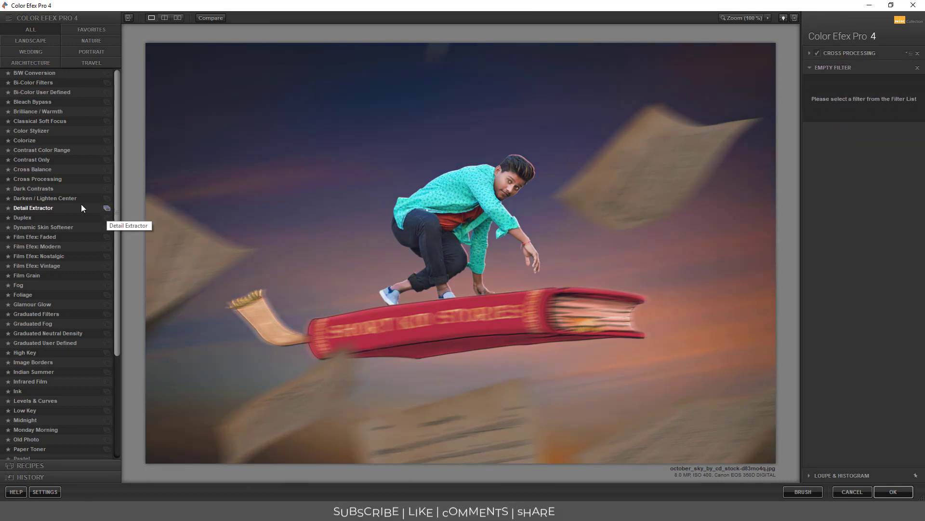
{"action": "left_click", "coordinate": [39, 209]}
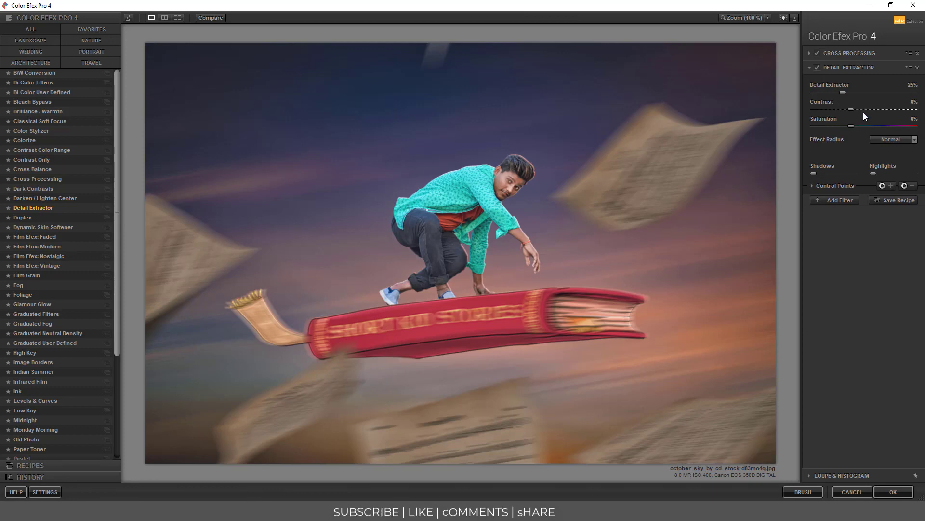
{"action": "left_click", "coordinate": [864, 126]}
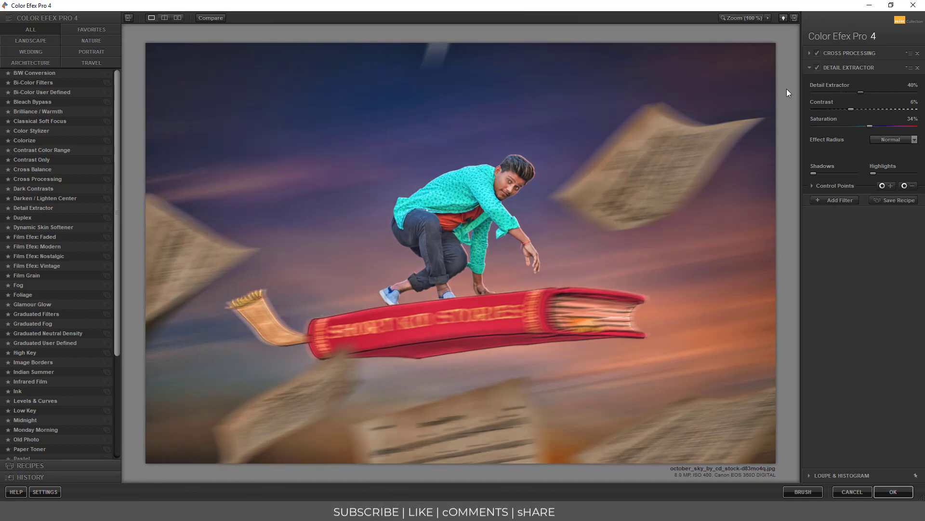
{"action": "left_click", "coordinate": [828, 92]}
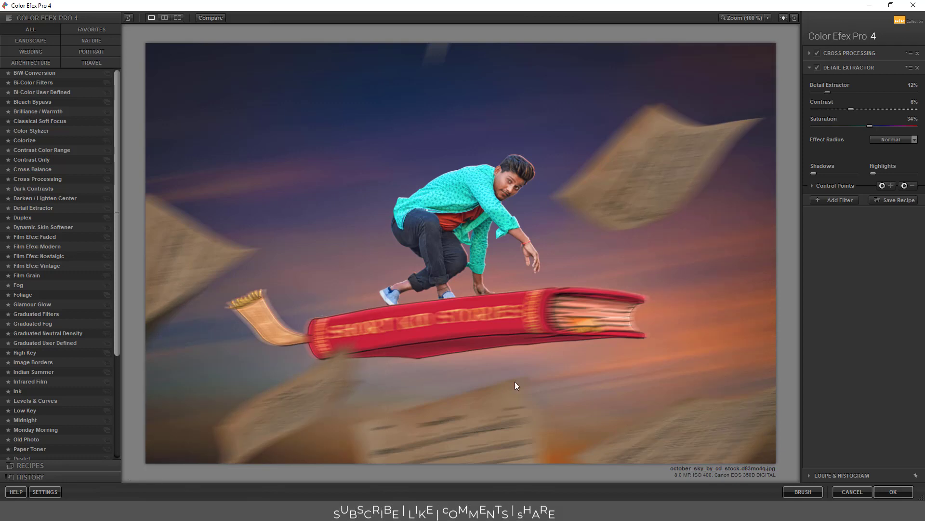
{"action": "left_click", "coordinate": [894, 490]}
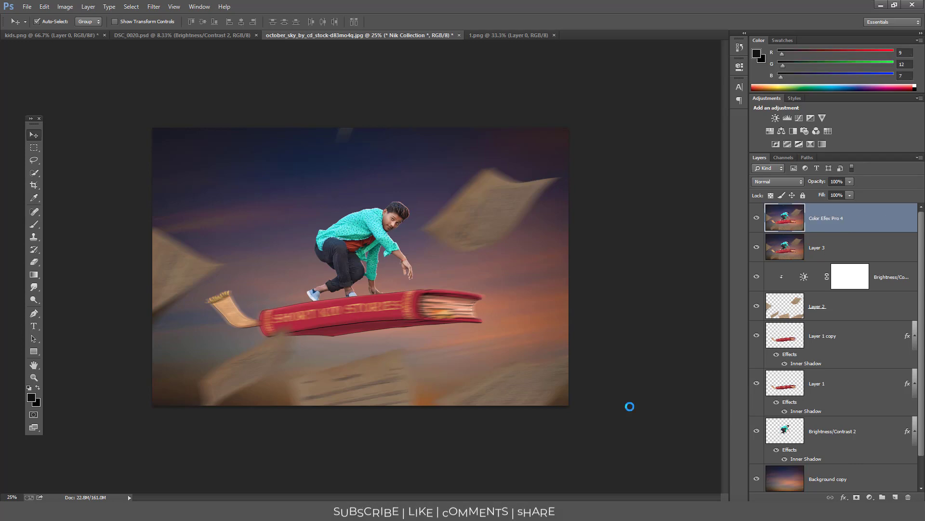
Step: Move Brightness/Contrast 2 to the top of the layer stack and set it to Overlay
{"action": "key", "text": "ctrl+plus"}
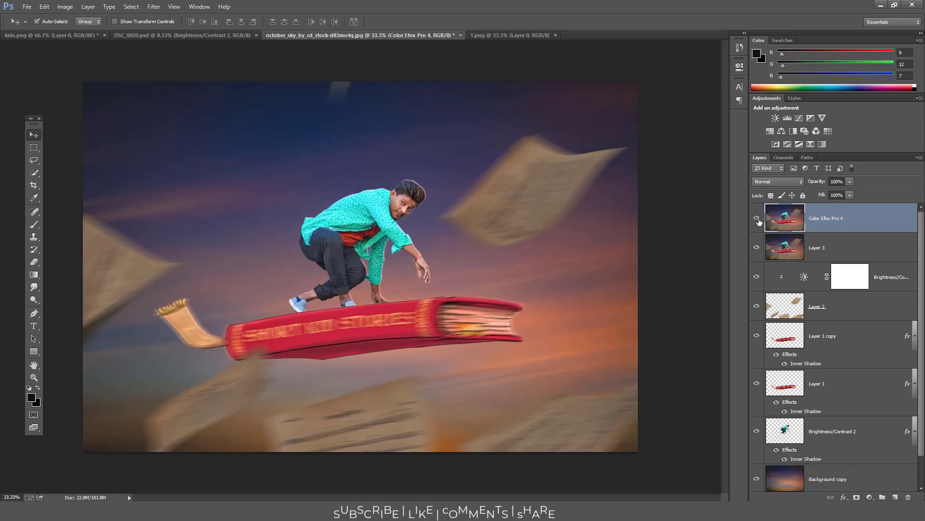
{"action": "key", "text": "ctrl+plus"}
{"action": "key", "text": "ctrl+plus"}
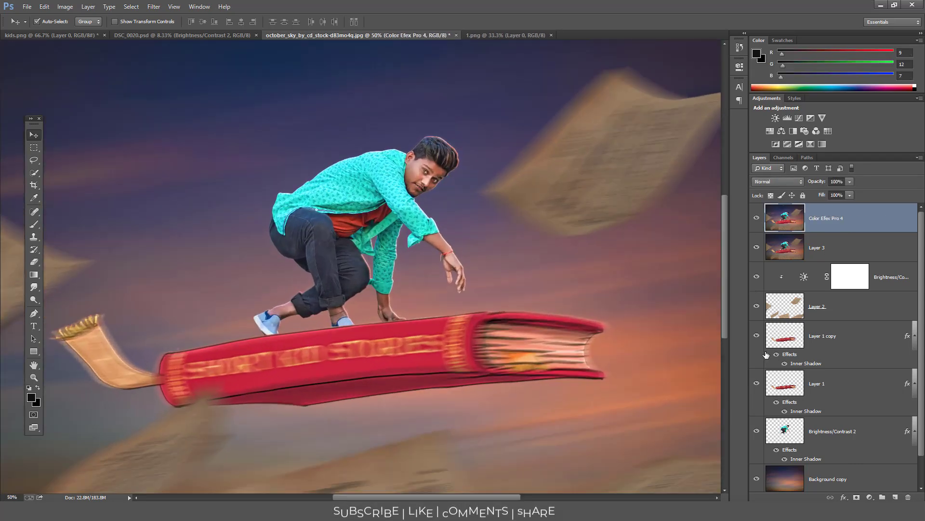
{"action": "key", "text": "ctrl+minus"}
{"action": "key", "text": "ctrl+minus"}
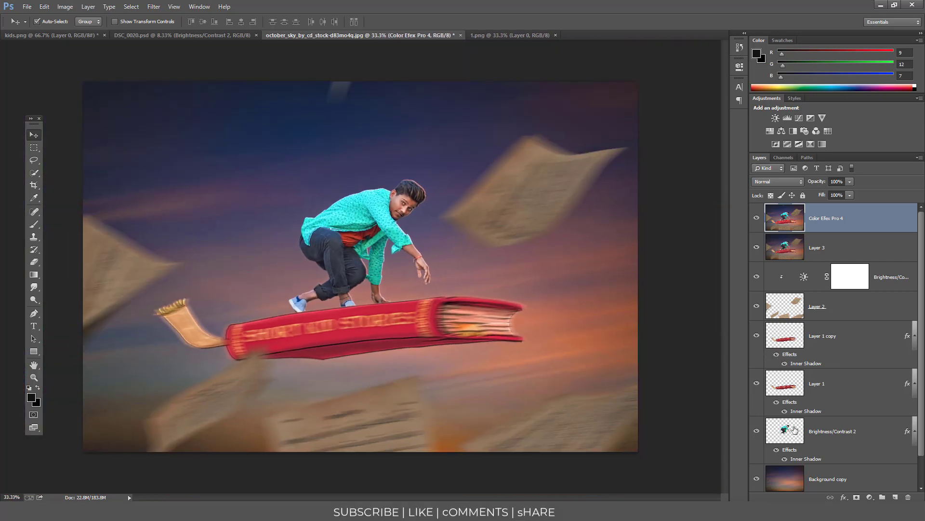
{"action": "left_click", "coordinate": [792, 440]}
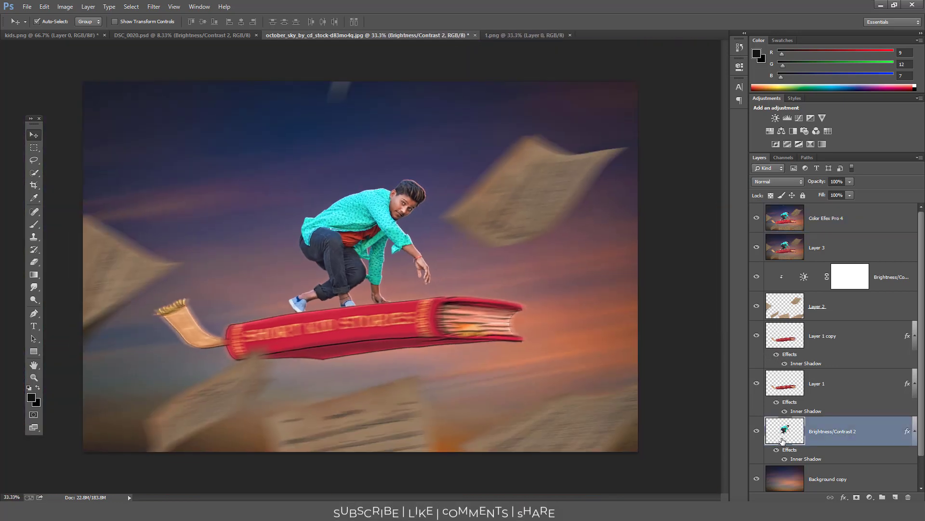
{"action": "left_click_drag", "start_coordinate": [796, 438], "coordinate": [797, 213]}
{"action": "left_click", "coordinate": [773, 182]}
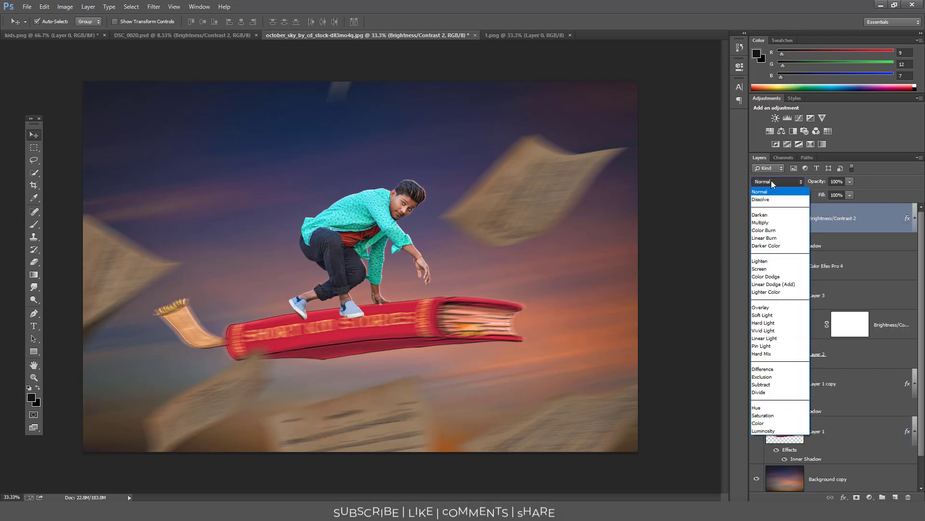
{"action": "left_click", "coordinate": [760, 308]}
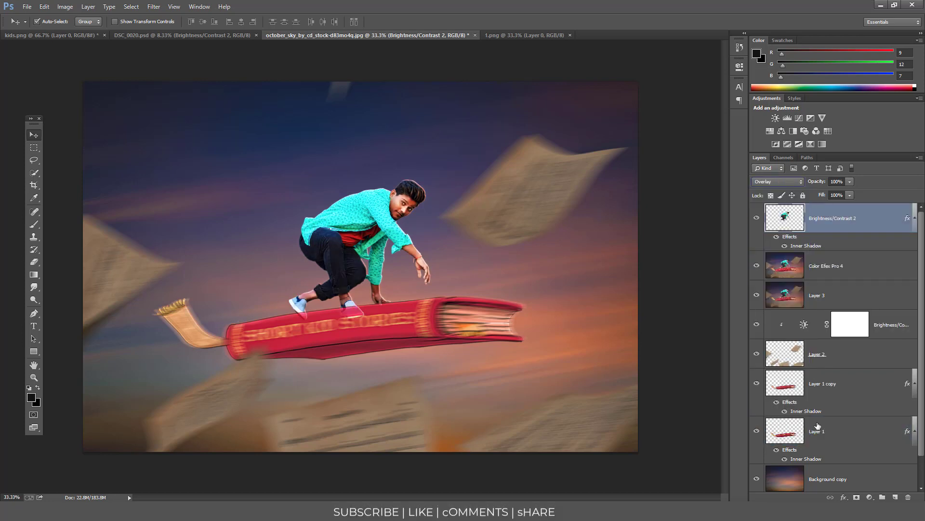
Step: Add a layer mask and paint it black over the book with a 100% opacity brush
{"action": "left_click", "coordinate": [857, 497]}
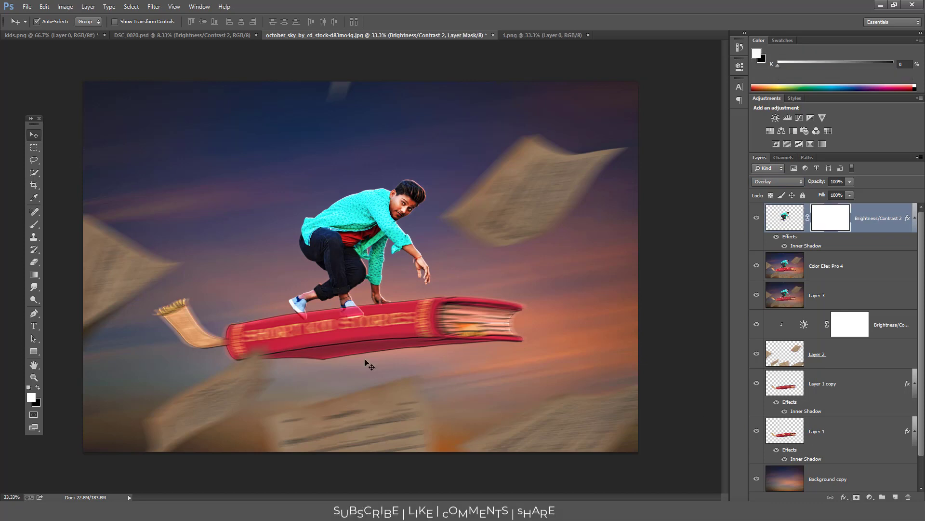
{"action": "left_click", "coordinate": [35, 224]}
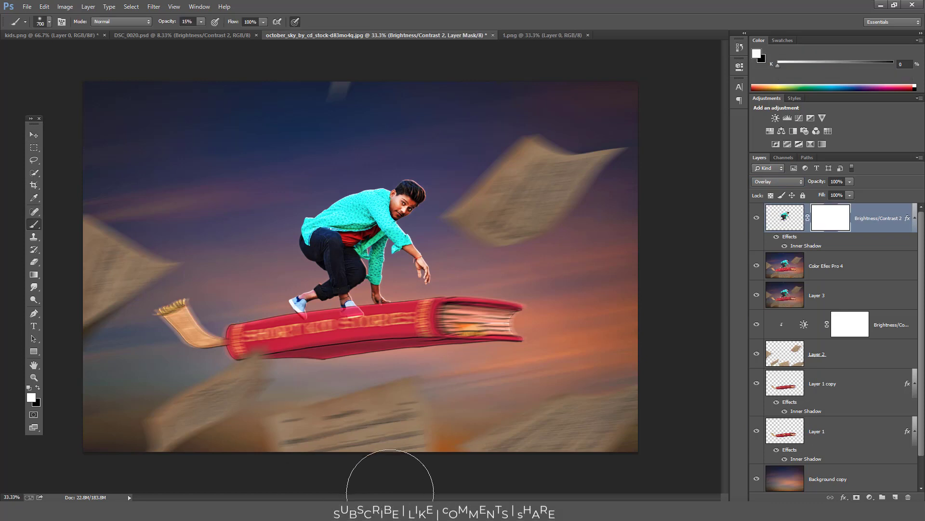
{"action": "key", "text": "bracketleft"}
{"action": "key", "text": "bracketleft"}
{"action": "key", "text": "bracketleft"}
{"action": "left_click", "coordinate": [38, 387]}
{"action": "mouse_move", "coordinate": [371, 314]}
{"action": "left_mouse_down"}
{"action": "mouse_move", "coordinate": [390, 314]}
{"action": "mouse_move", "coordinate": [295, 321]}
{"action": "left_mouse_up"}
{"action": "left_click", "coordinate": [202, 22]}
{"action": "left_click_drag", "start_coordinate": [204, 21], "coordinate": [289, 36]}
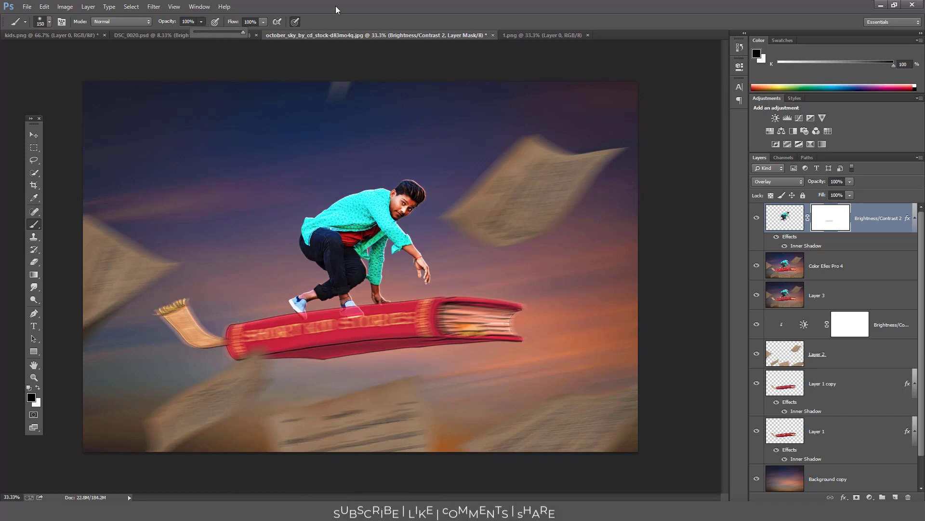
{"action": "left_click", "coordinate": [349, 112]}
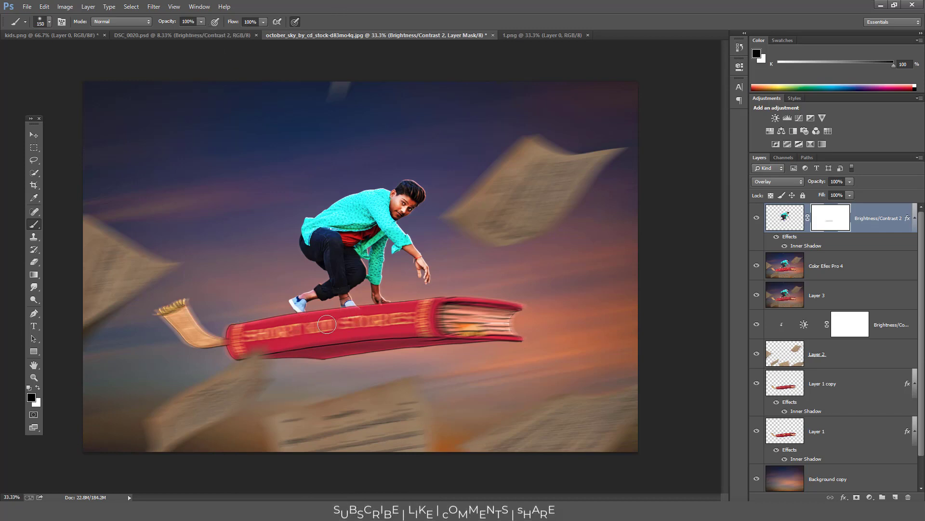
{"action": "left_click_drag", "start_coordinate": [336, 322], "coordinate": [361, 315]}
{"action": "left_click", "coordinate": [785, 222]}
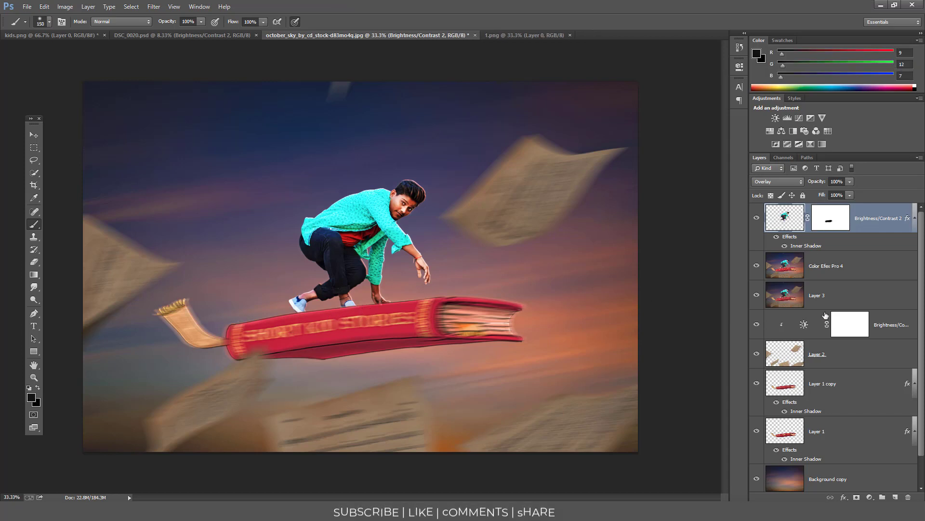
Step: Apply a High Pass filter of about 1 pixel radius to the Overlay Brightness/Contrast 2 layer
{"action": "left_click", "coordinate": [156, 8]}
{"action": "mouse_move", "coordinate": [260, 186]}
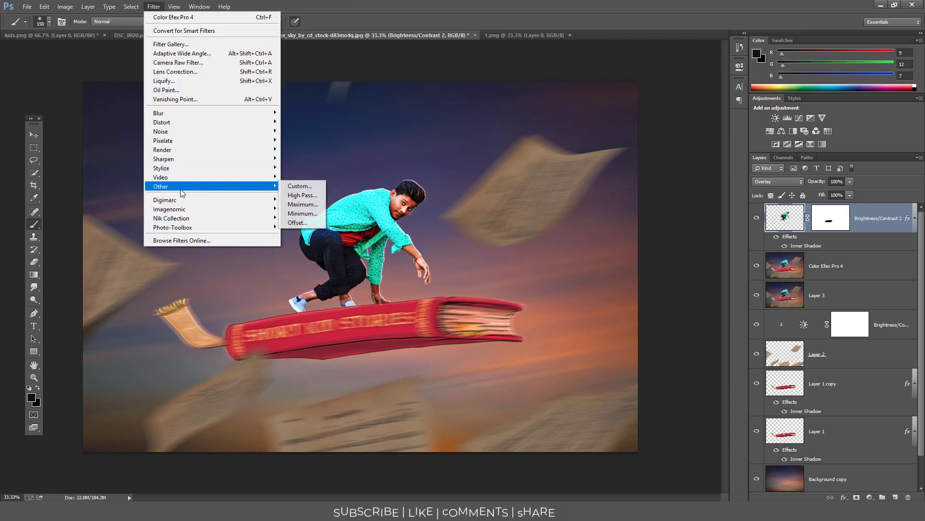
{"action": "left_click", "coordinate": [298, 197]}
{"action": "left_click_drag", "start_coordinate": [405, 268], "coordinate": [397, 267]}
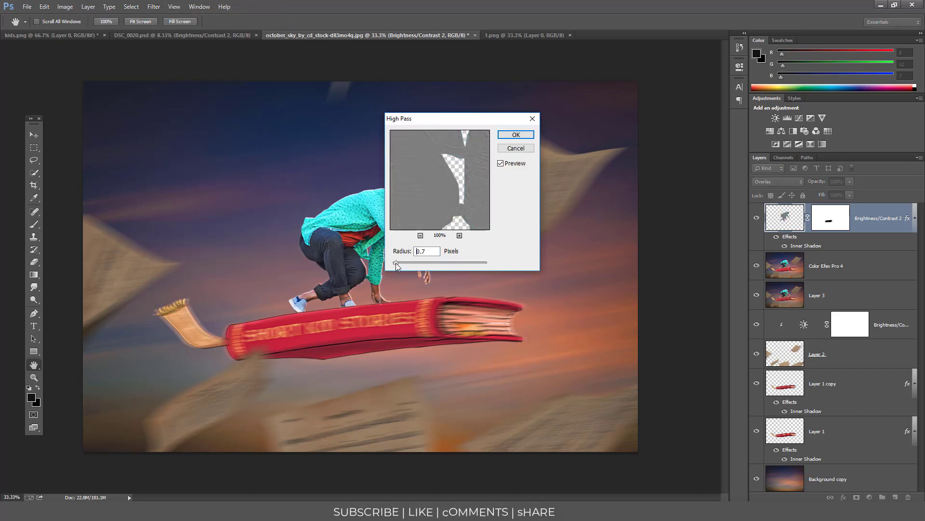
{"action": "left_click", "coordinate": [515, 145]}
{"action": "key", "text": "b"}
{"action": "key", "text": "ctrl+plus"}
{"action": "key", "text": "ctrl+plus"}
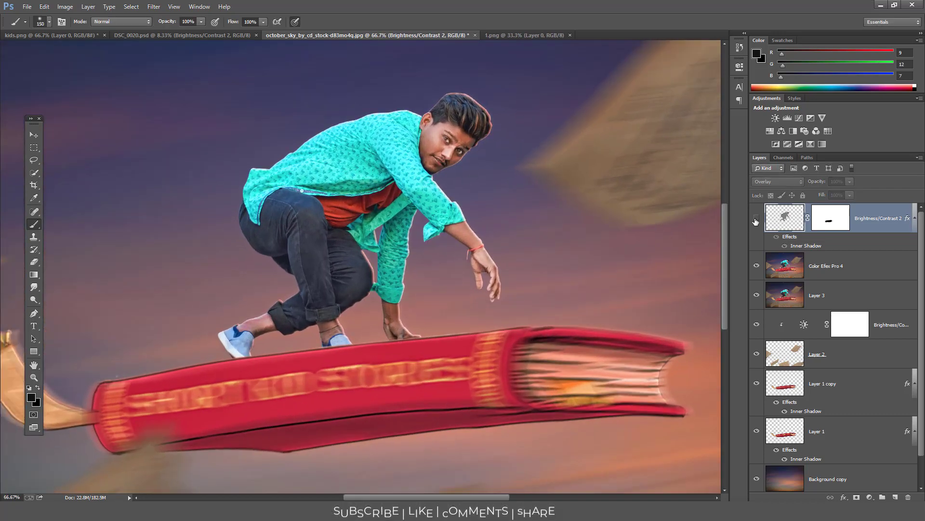
{"action": "key", "text": "ctrl+0"}
{"action": "key", "text": "ctrl+minus"}
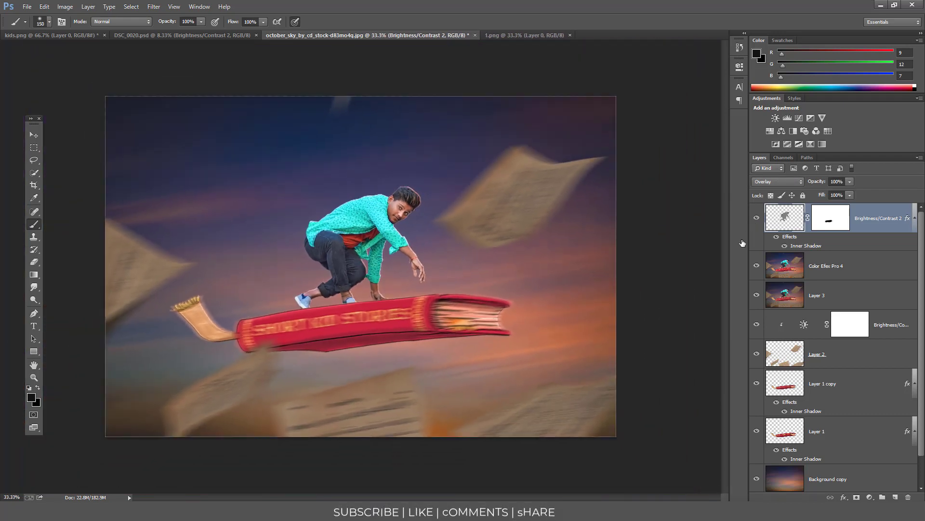
{"action": "key", "text": "ctrl+minus"}
{"action": "key", "text": "ctrl+plus"}
{"action": "key", "text": "ctrl+plus"}
{"action": "key", "text": "ctrl+minus"}
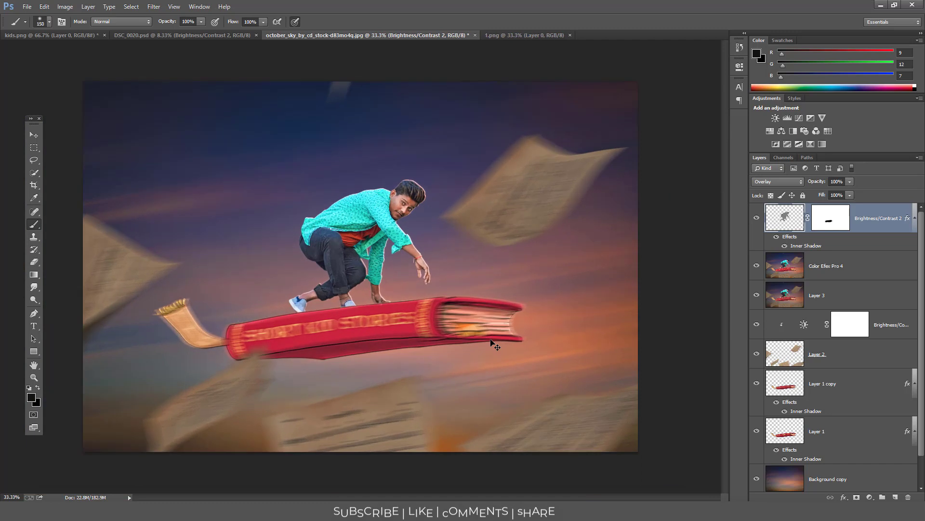
{"action": "key", "text": "ctrl+minus"}
Step: Crop the composite with the 16:9 ratio preset, trimming the top and bottom of the scene
{"action": "left_click", "coordinate": [35, 186]}
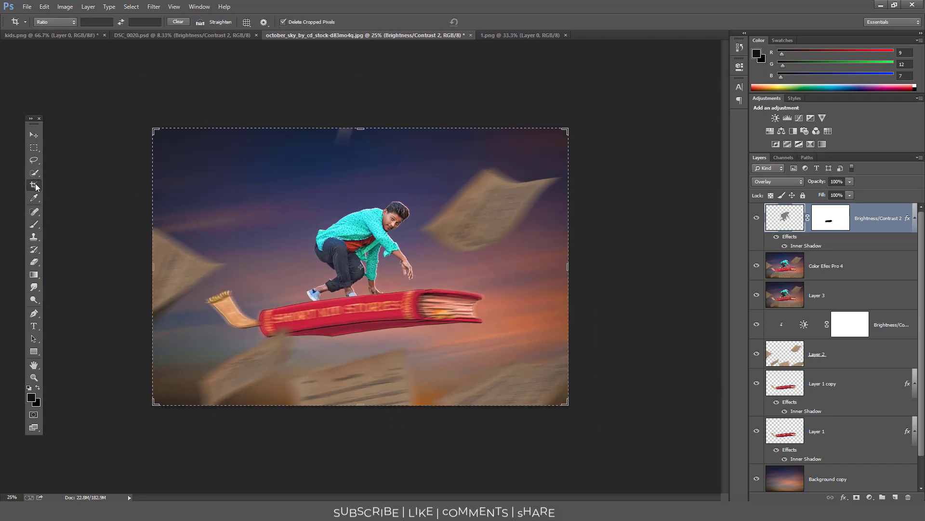
{"action": "left_click", "coordinate": [54, 22]}
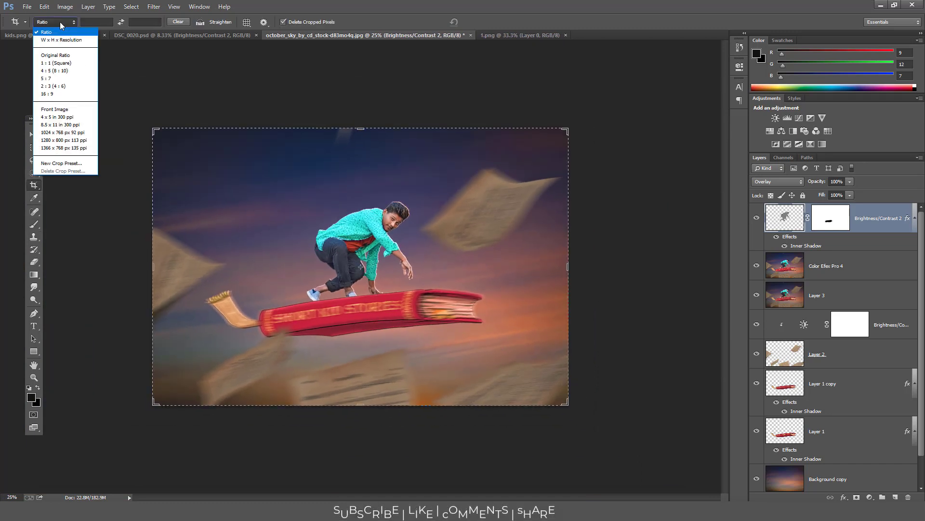
{"action": "left_click", "coordinate": [52, 93]}
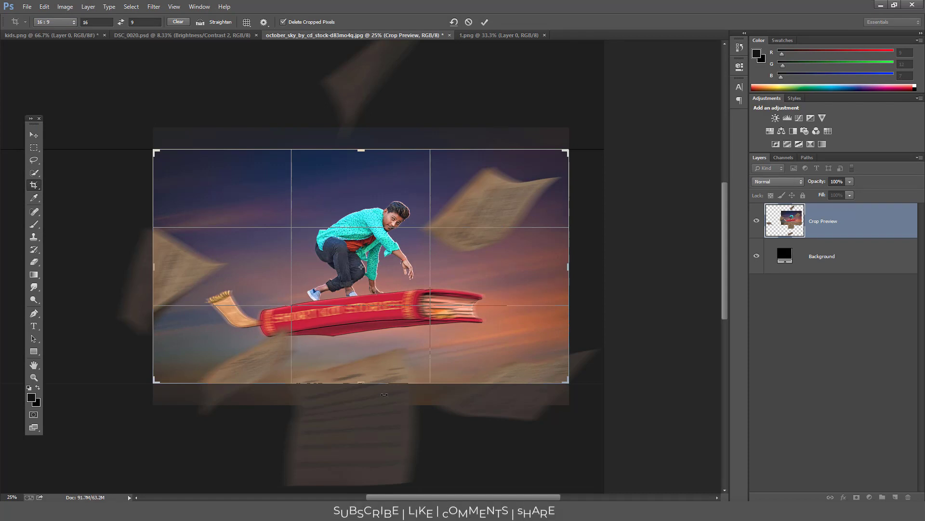
{"action": "scroll", "coordinate": [386, 378], "scroll_direction": "down", "scroll_amount": 1}
{"action": "scroll", "coordinate": [384, 369], "scroll_direction": "down", "scroll_amount": 2}
{"action": "left_click", "coordinate": [472, 24]}
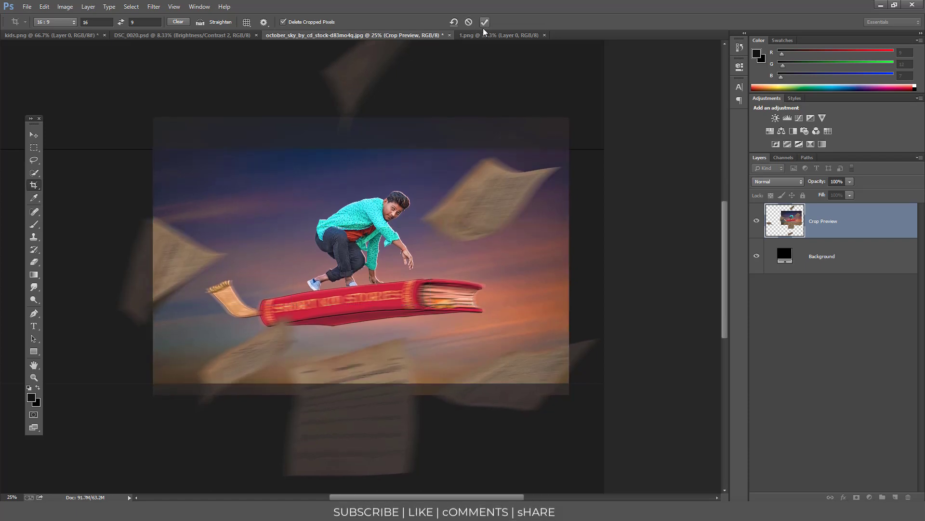
{"action": "key", "text": "ctrl+minus"}
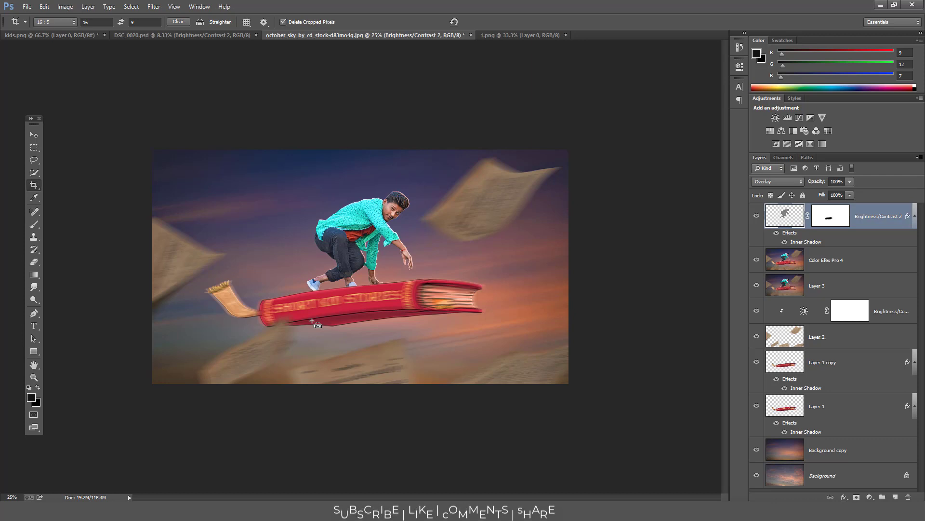